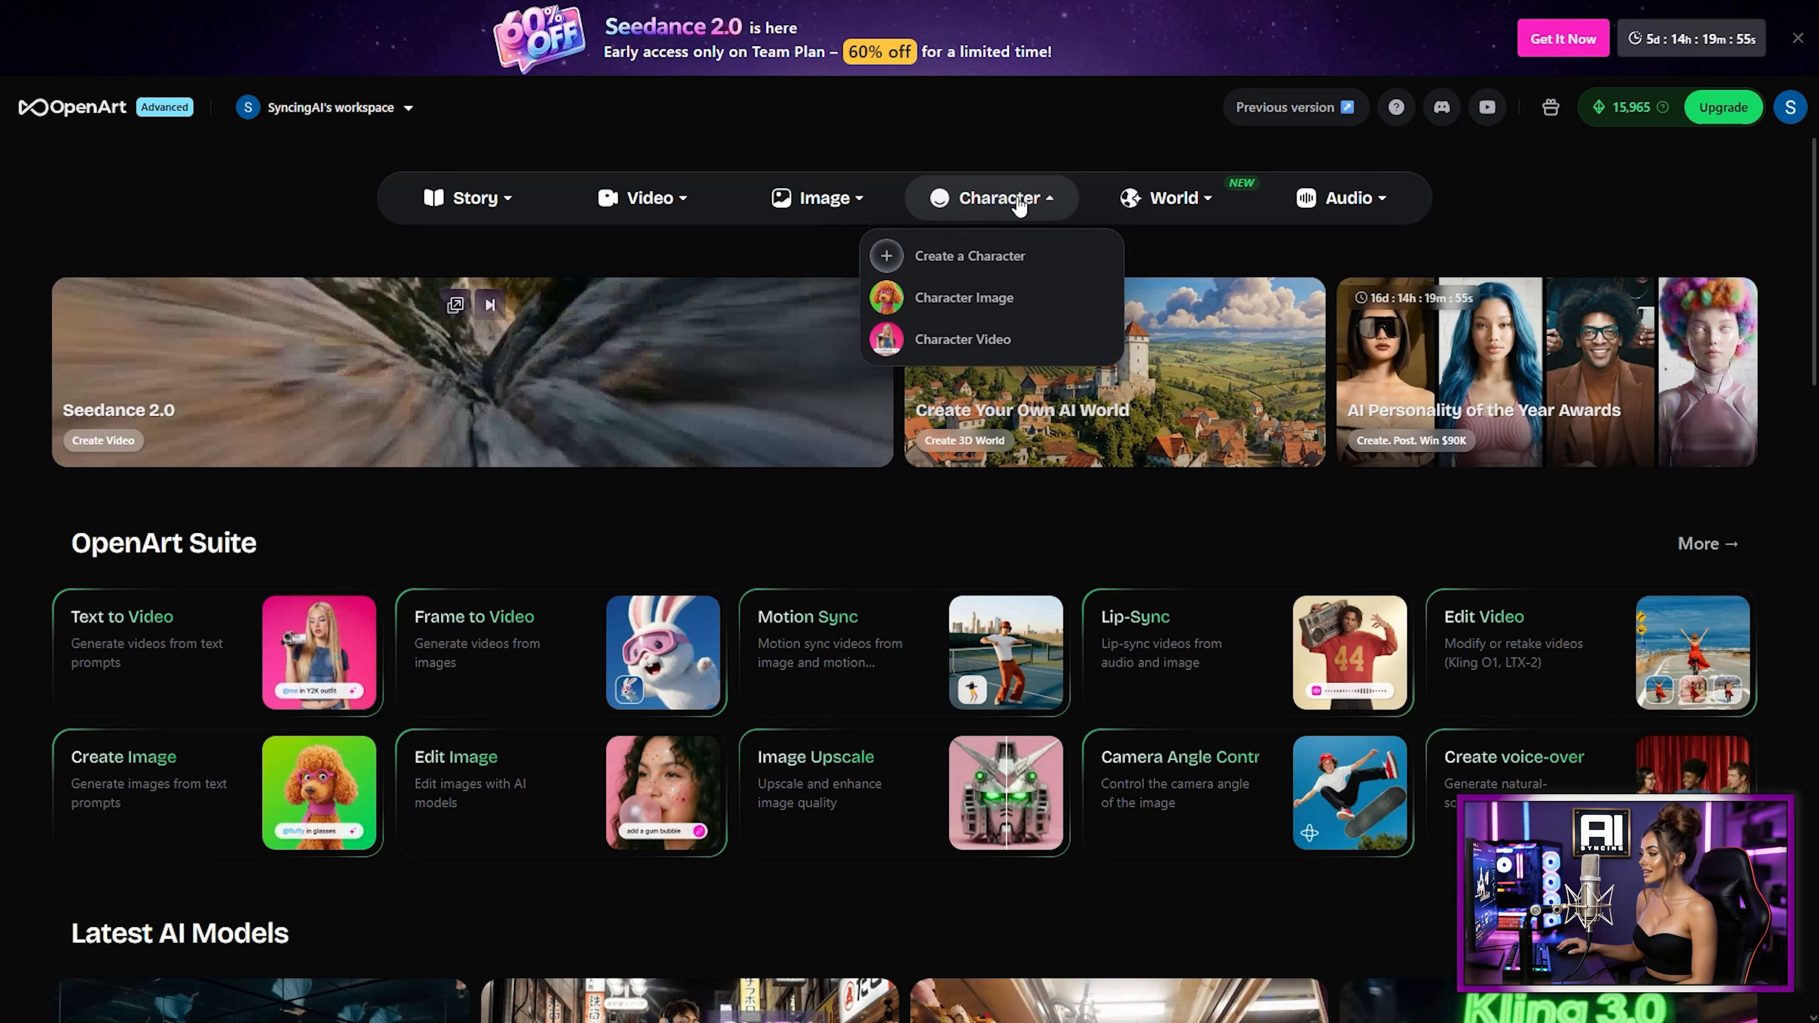
Step: Start creating a new character using the Build your character option
{"action": "left_click", "coordinate": [990, 268]}
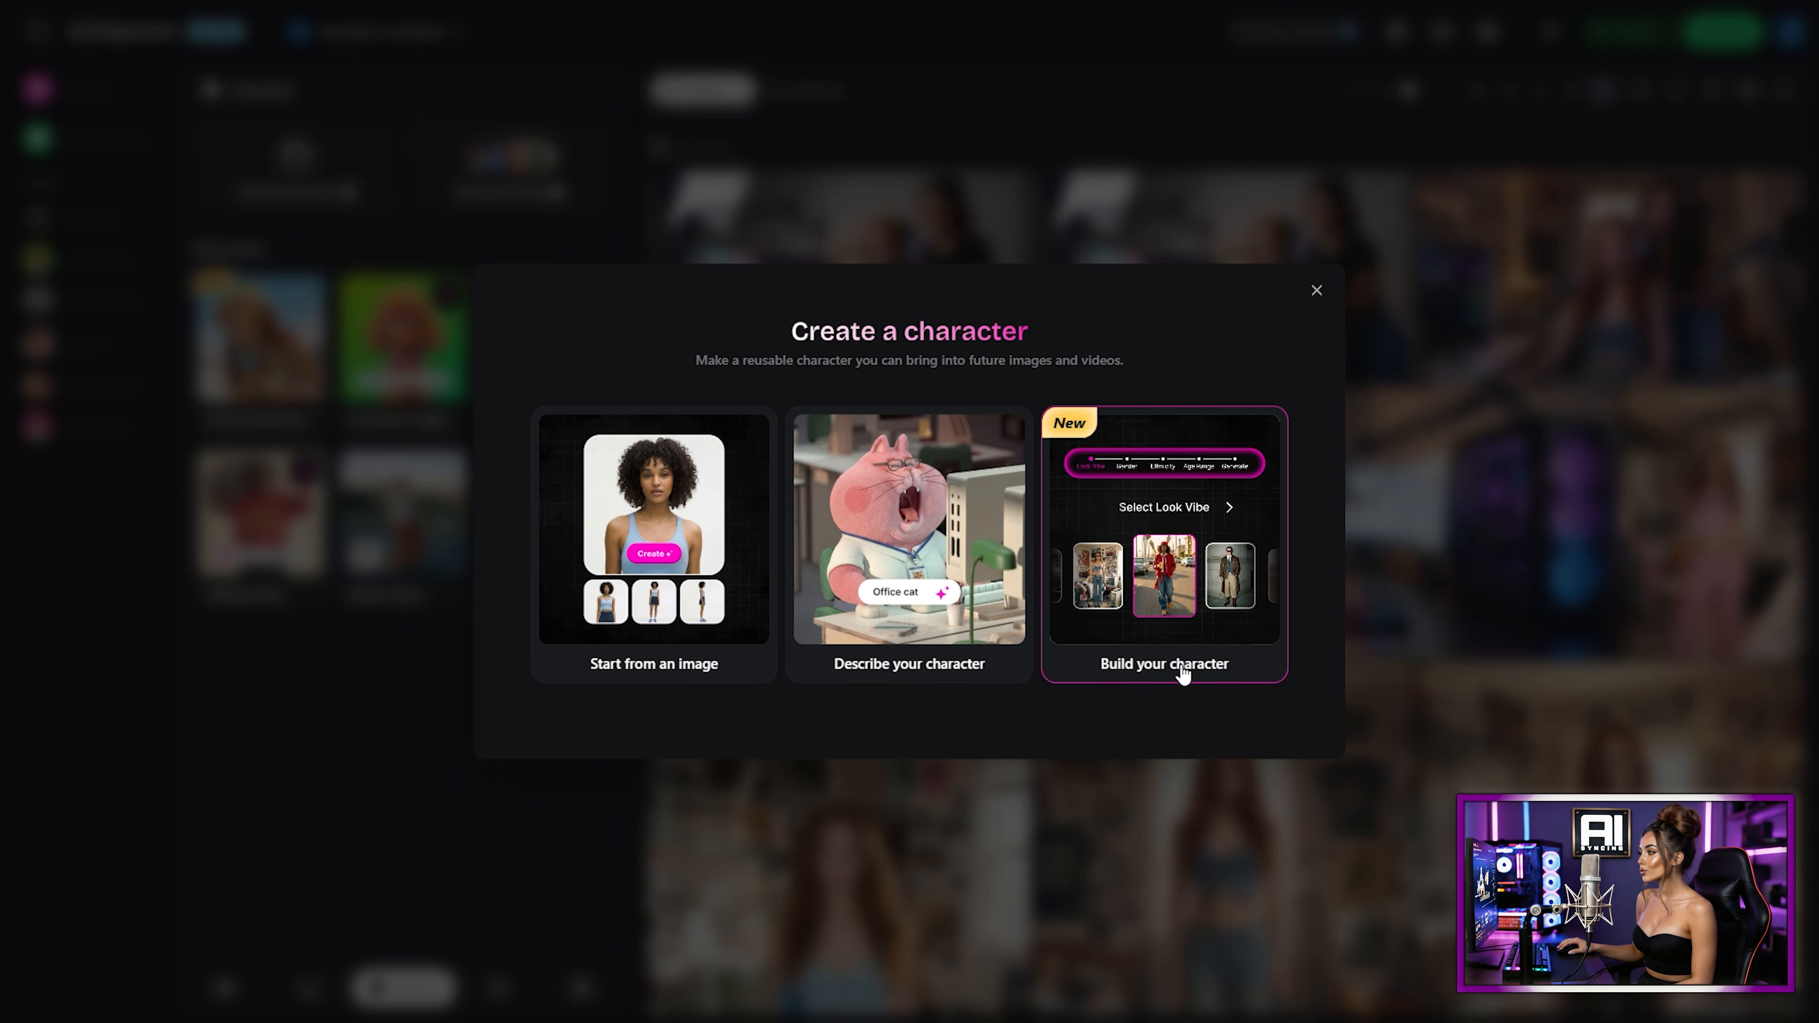
{"action": "left_click", "coordinate": [1051, 569]}
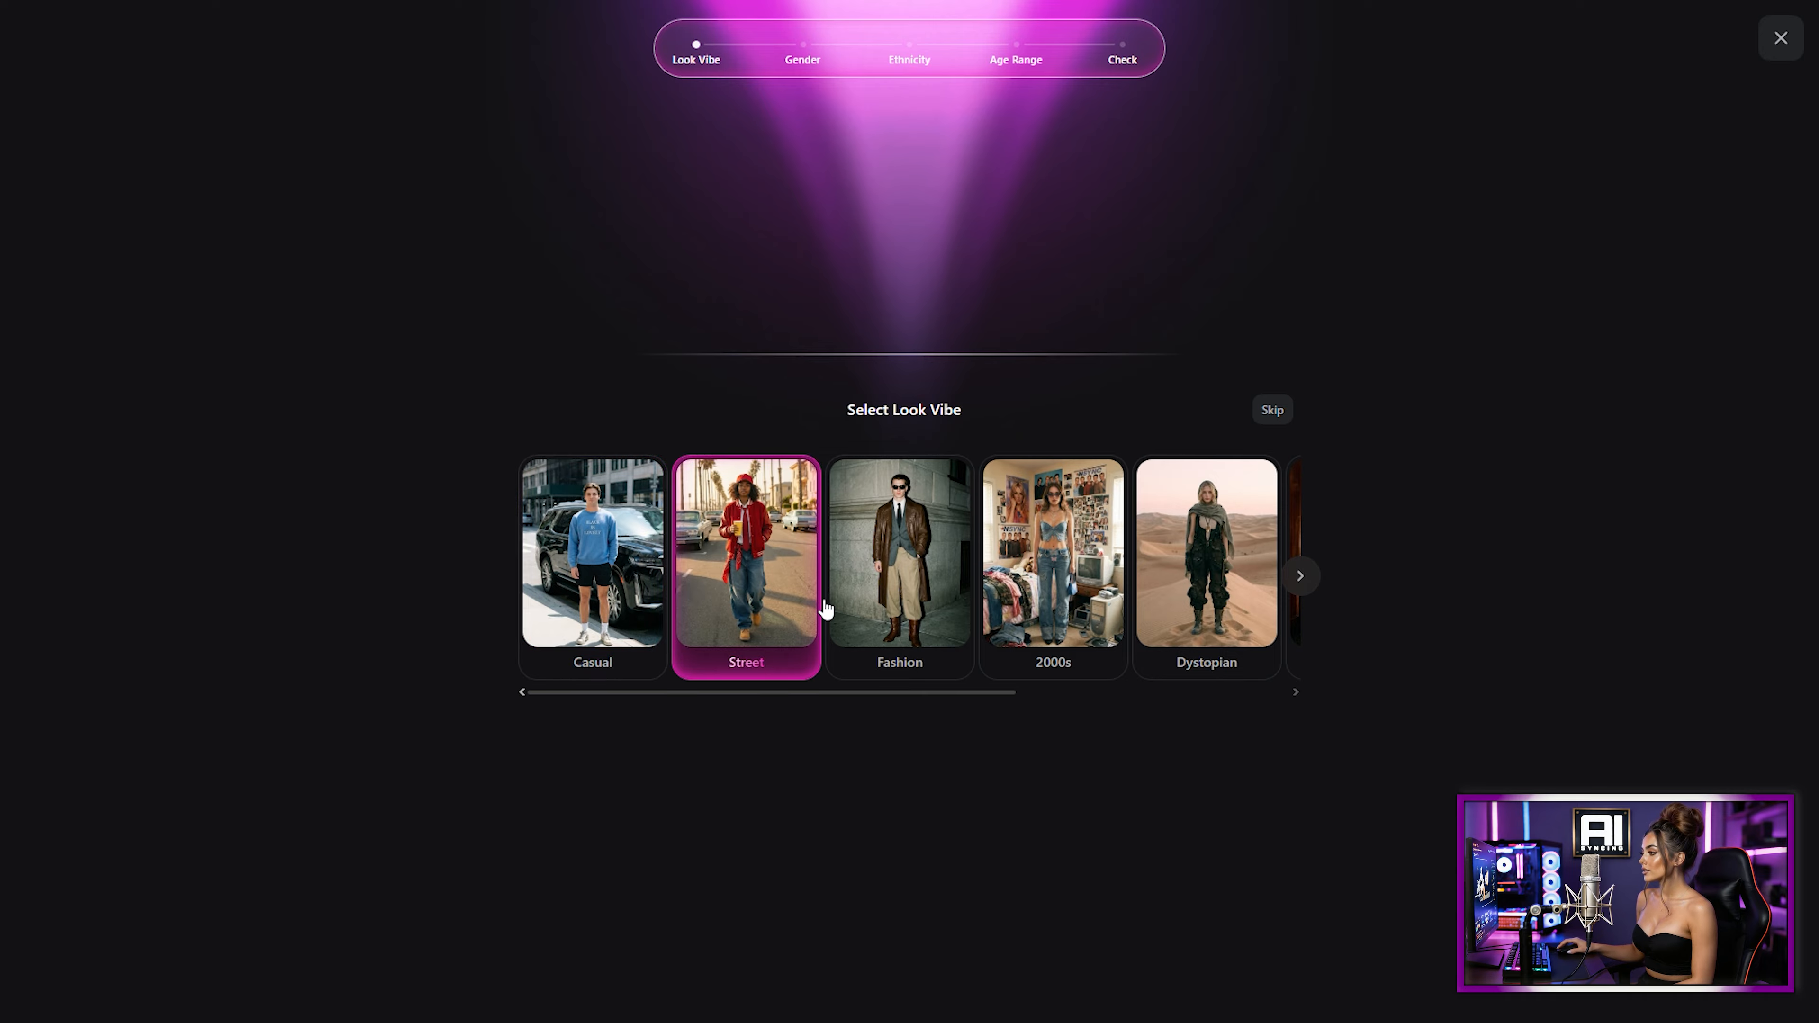
Step: Choose the 2000s look vibe and the Female gender for the character
{"action": "left_click", "coordinate": [1058, 580]}
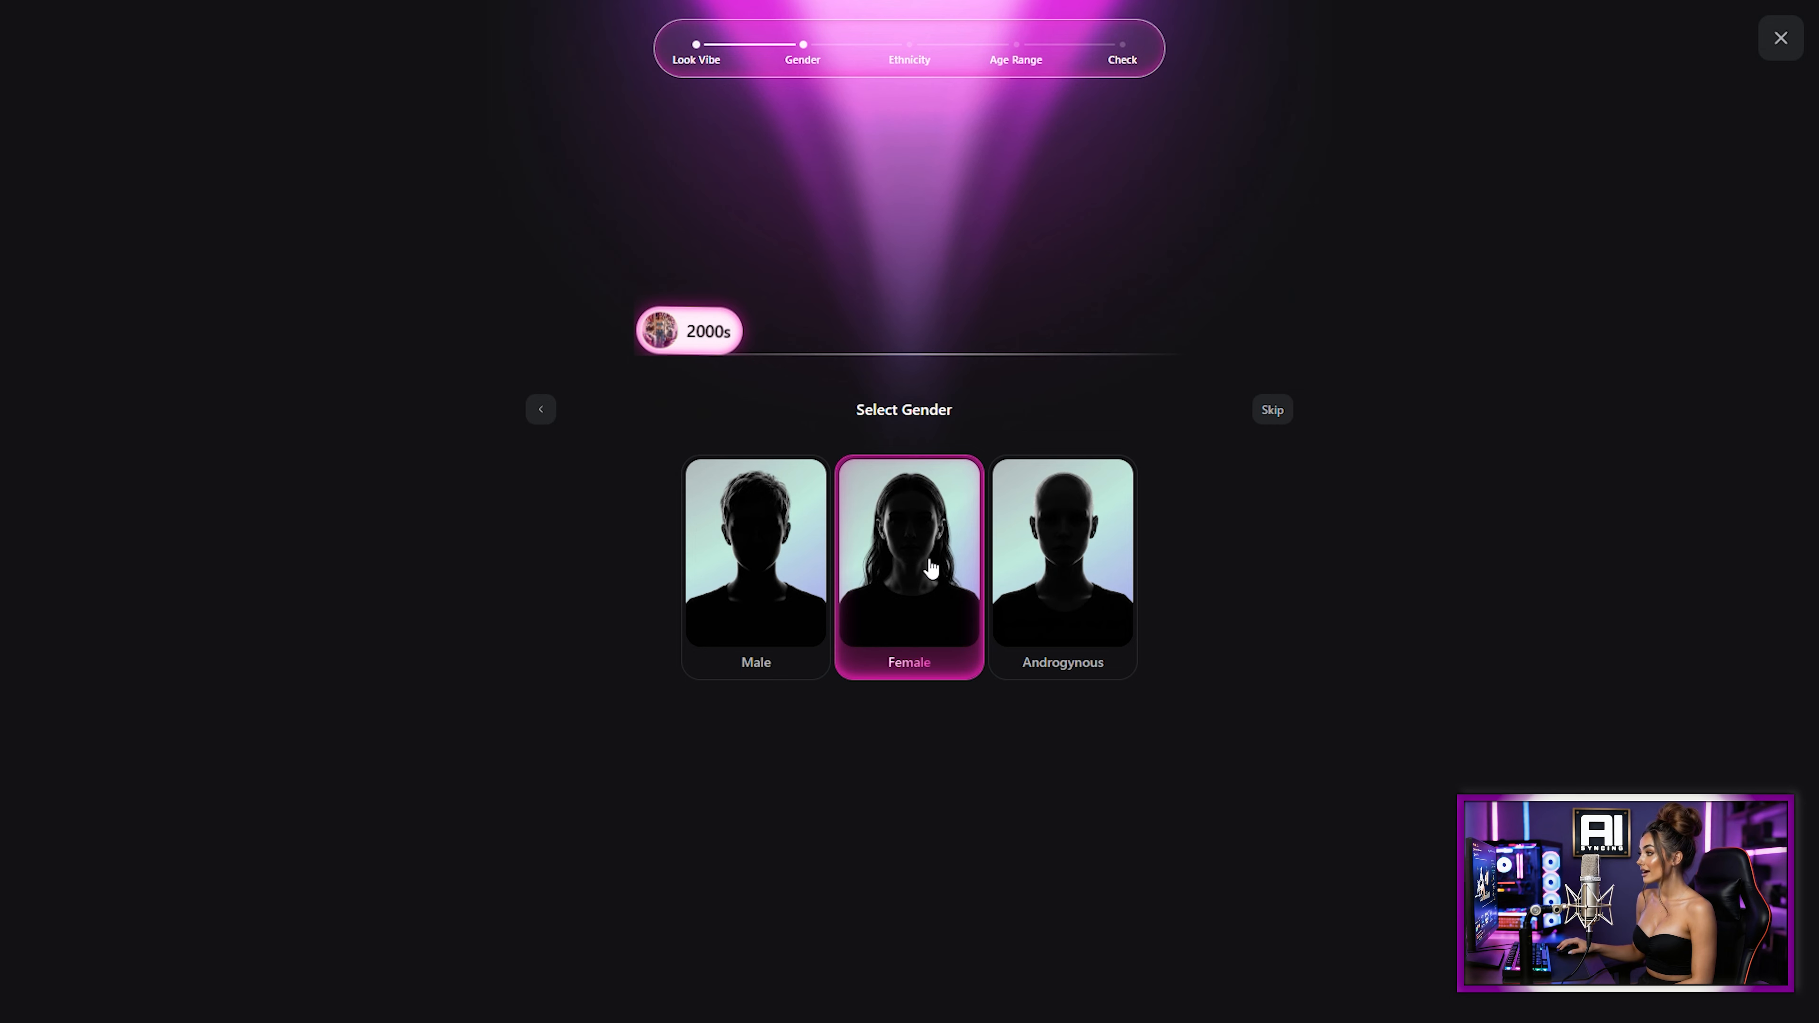
{"action": "left_click", "coordinate": [907, 568]}
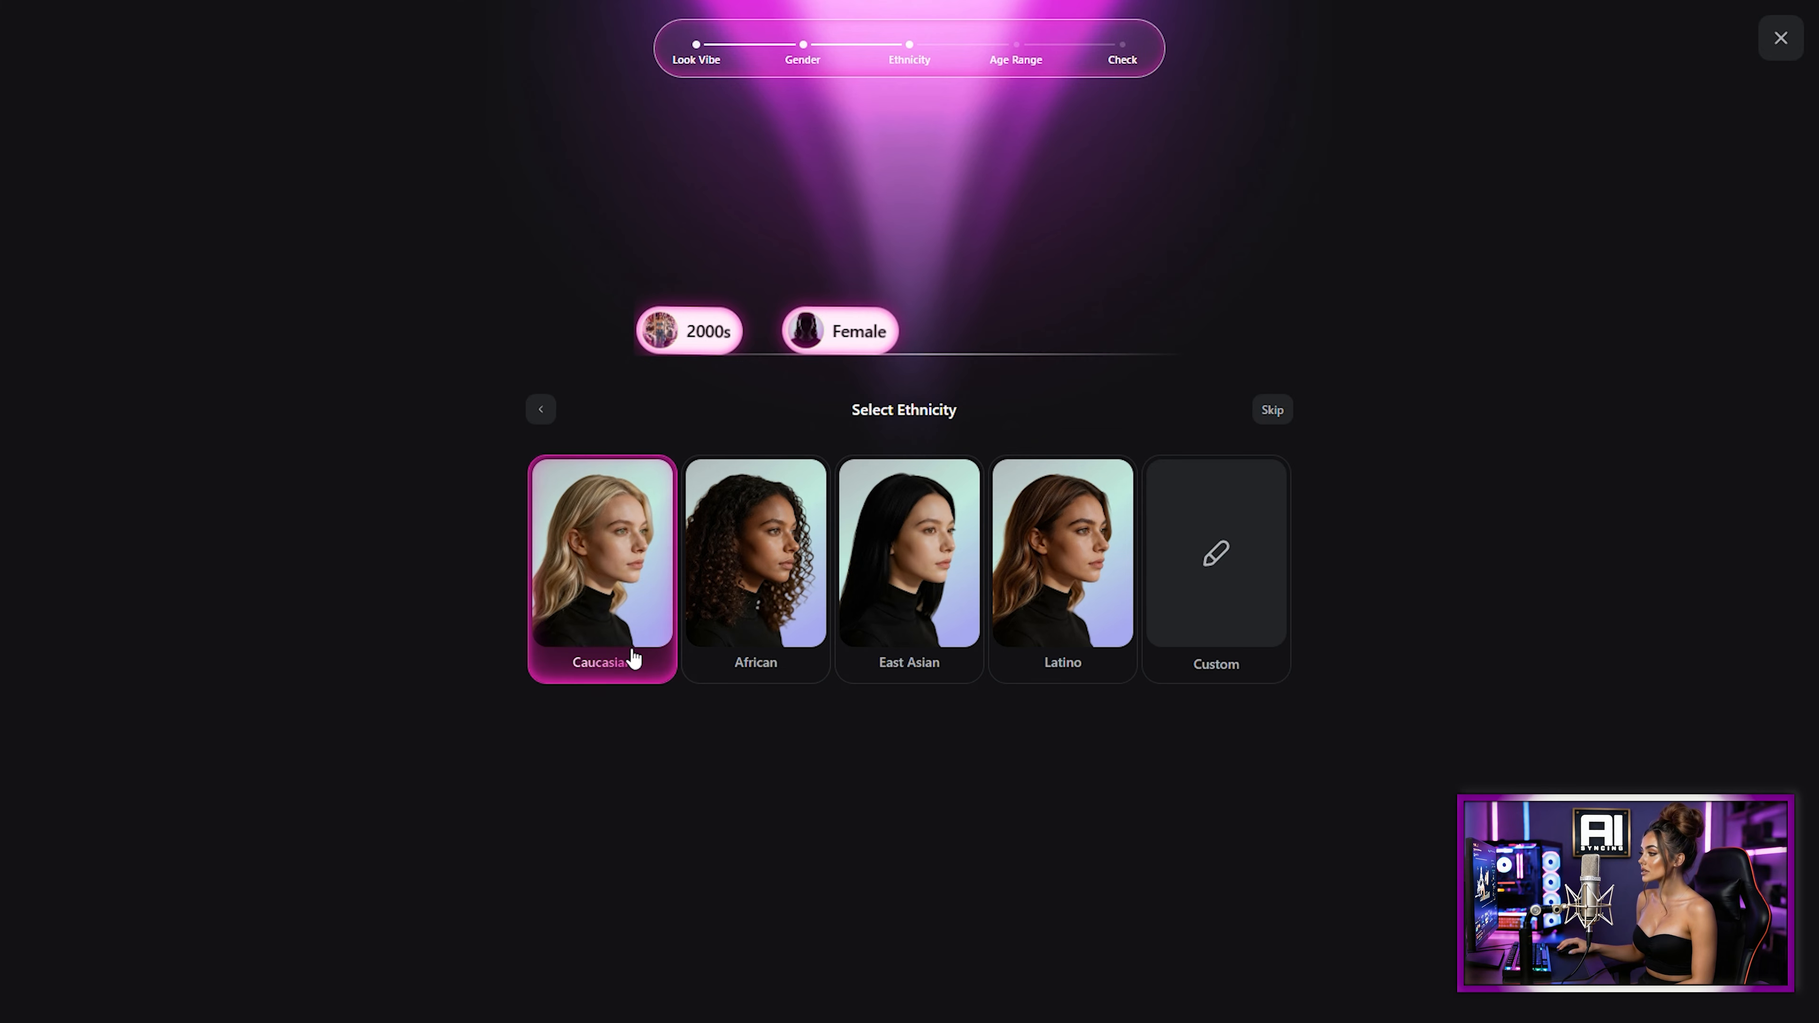
Step: Pick Caucasian as the ethnicity and Young Adult as the age range
{"action": "left_click", "coordinate": [1237, 609]}
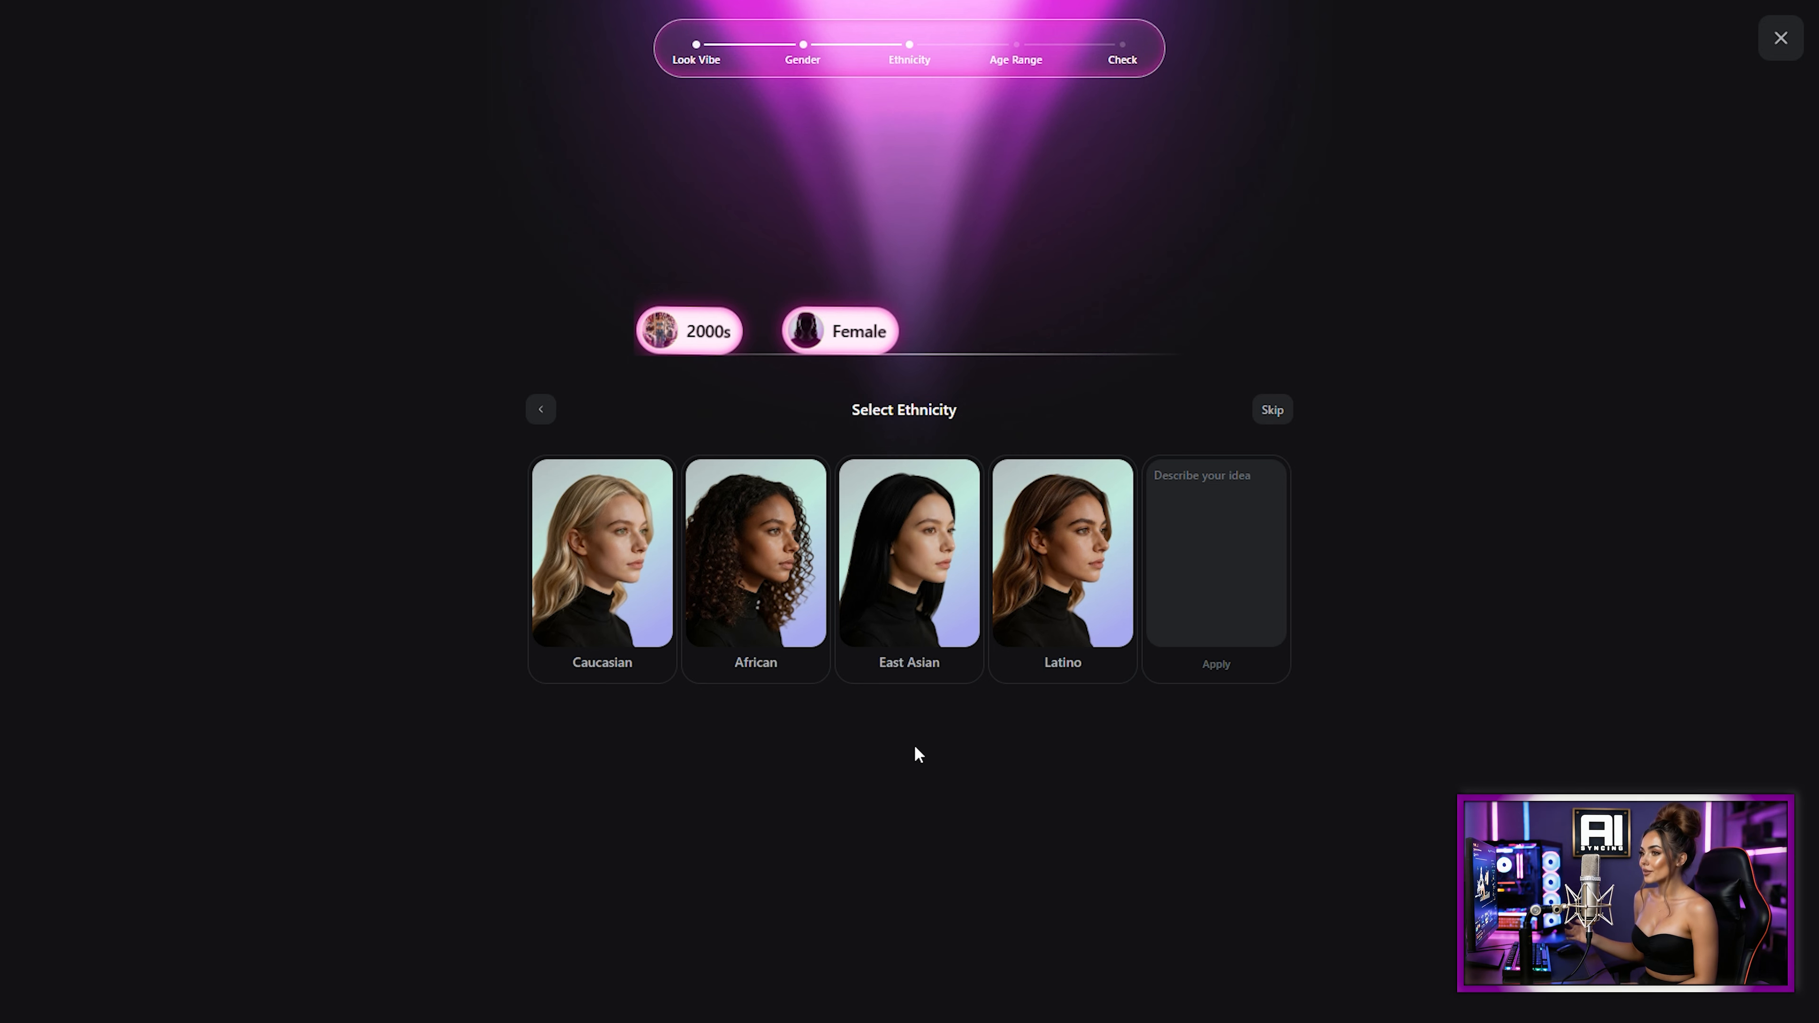
{"action": "left_click", "coordinate": [619, 545]}
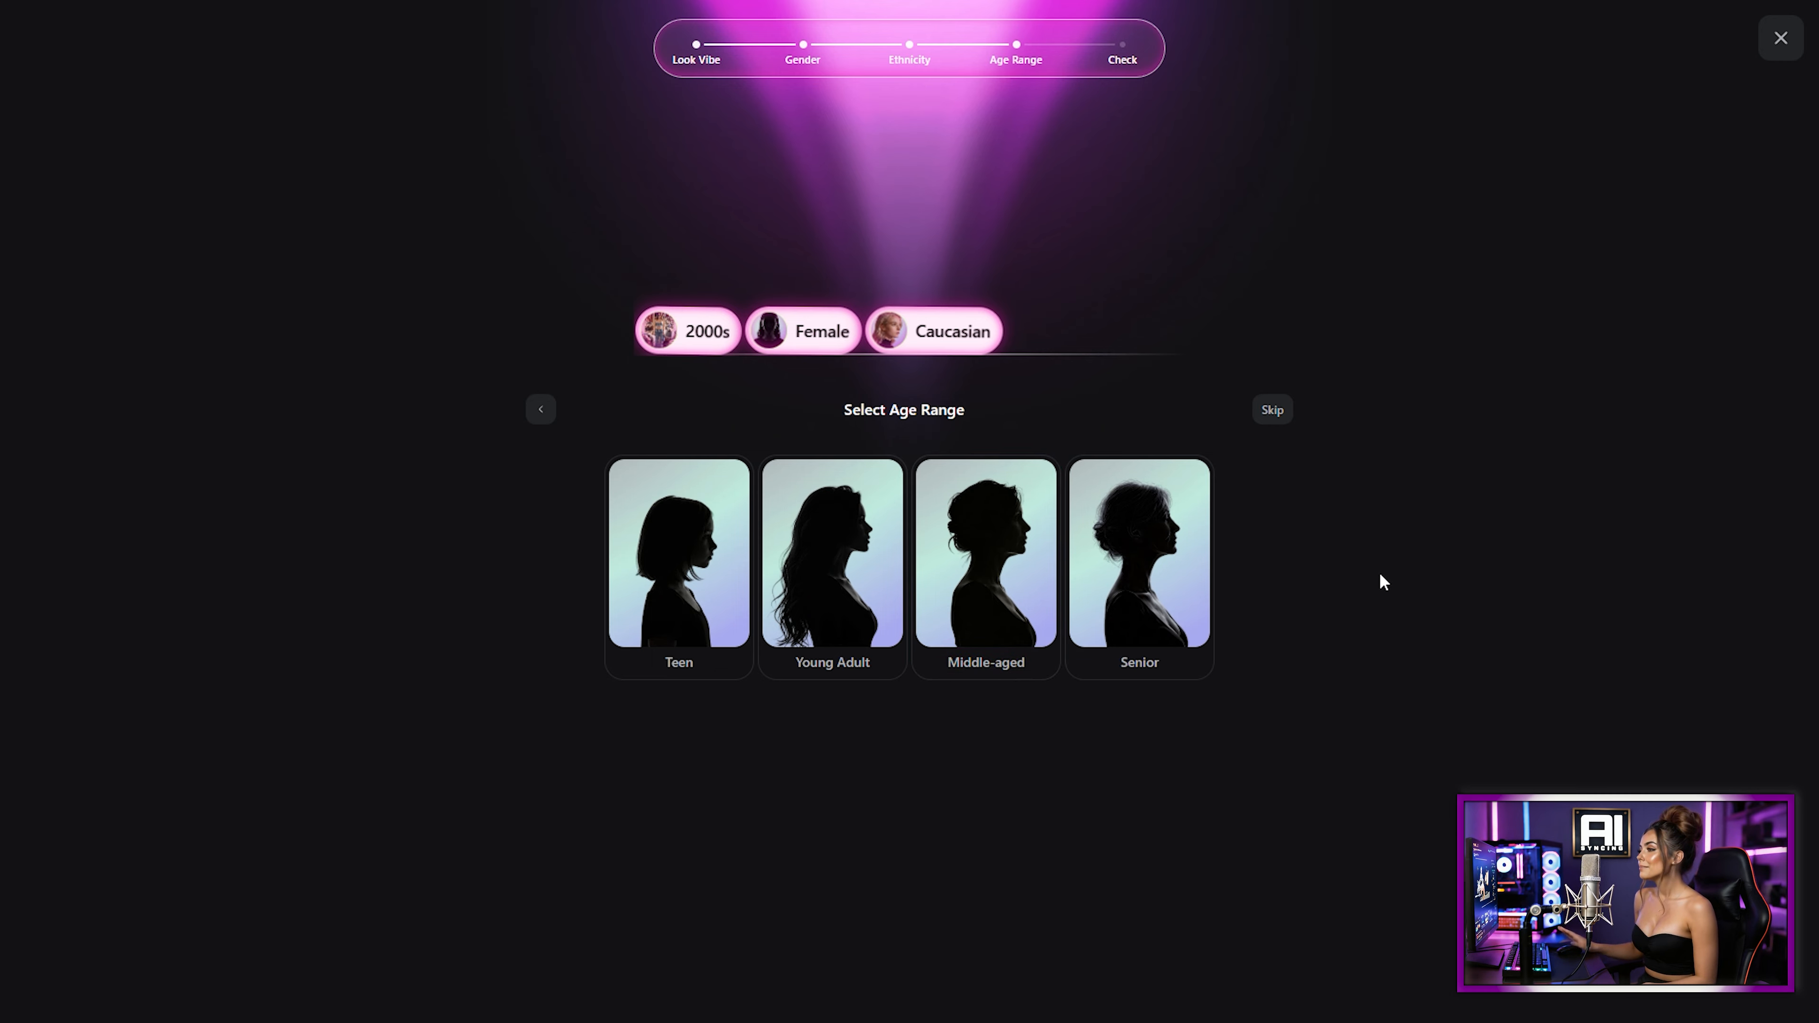
{"action": "left_click", "coordinate": [864, 547]}
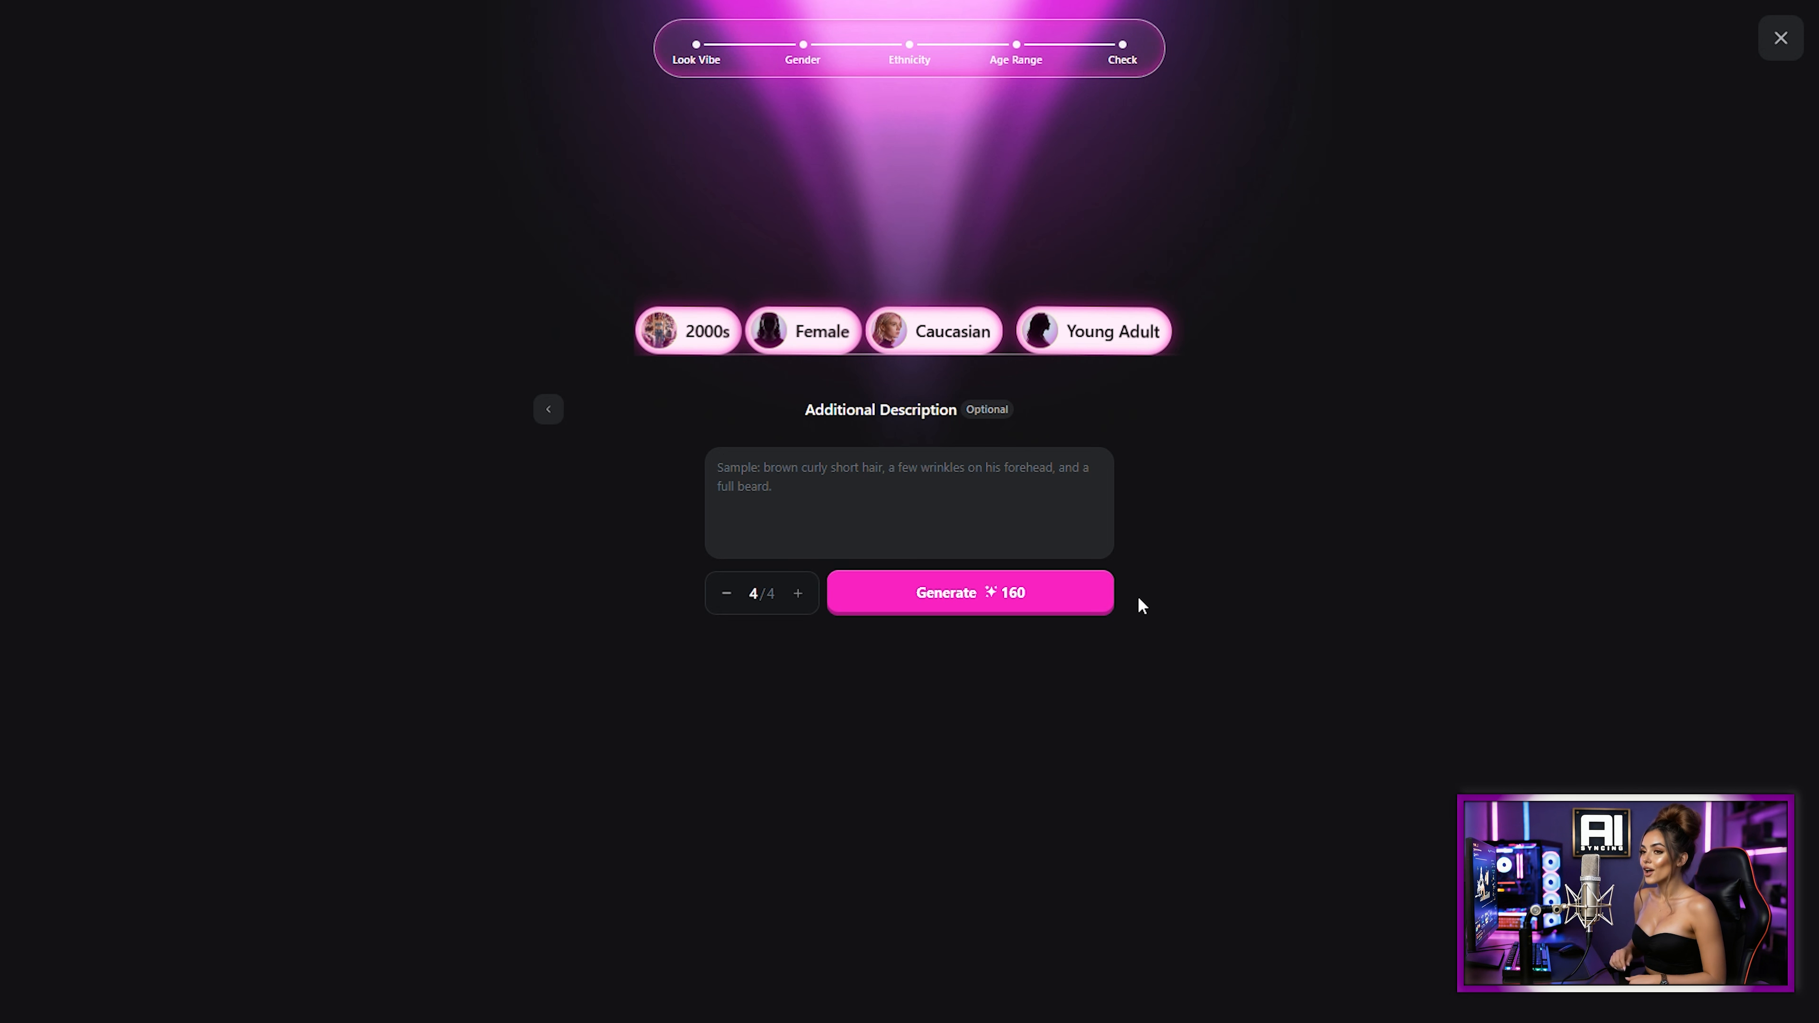
Step: Describe the character with mesmerizing blue eyes, long red wavey hair and a diamond stud nose piercing, and generate four versions
{"action": "left_click", "coordinate": [835, 470]}
{"action": "type", "text": "Mesmerizing blue eyes, "}
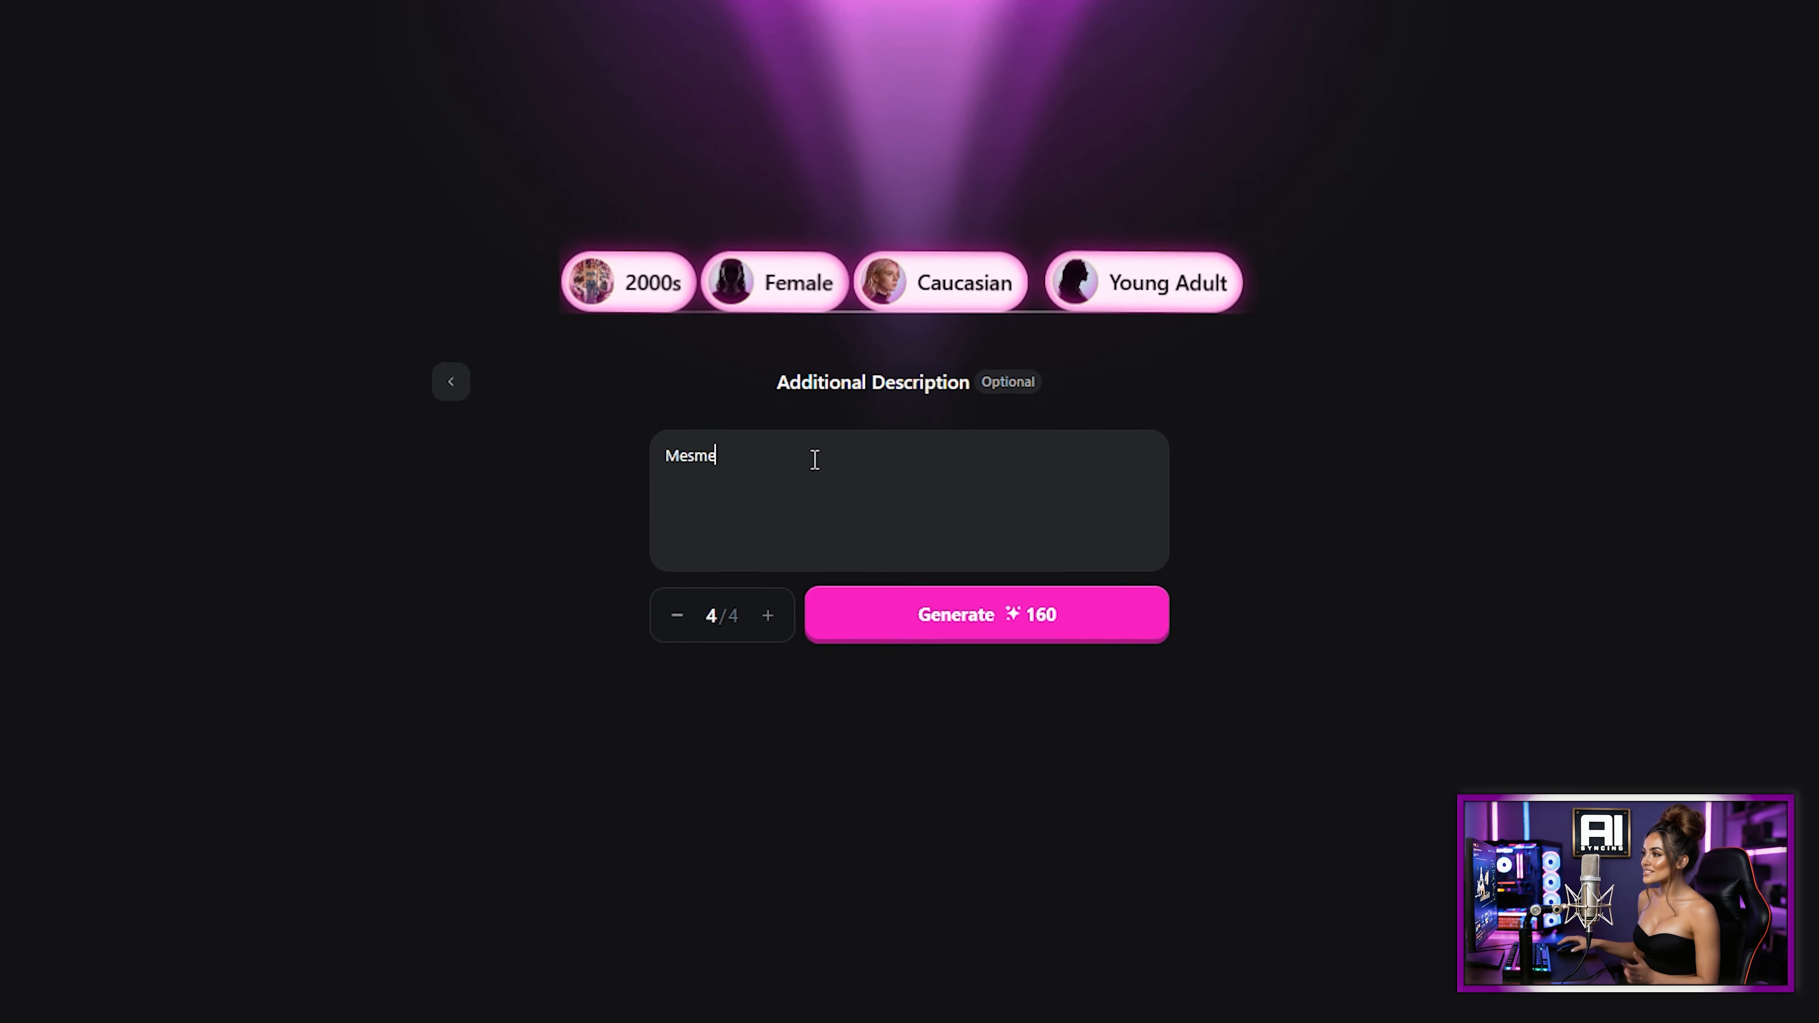
{"action": "type", "text": "Long "}
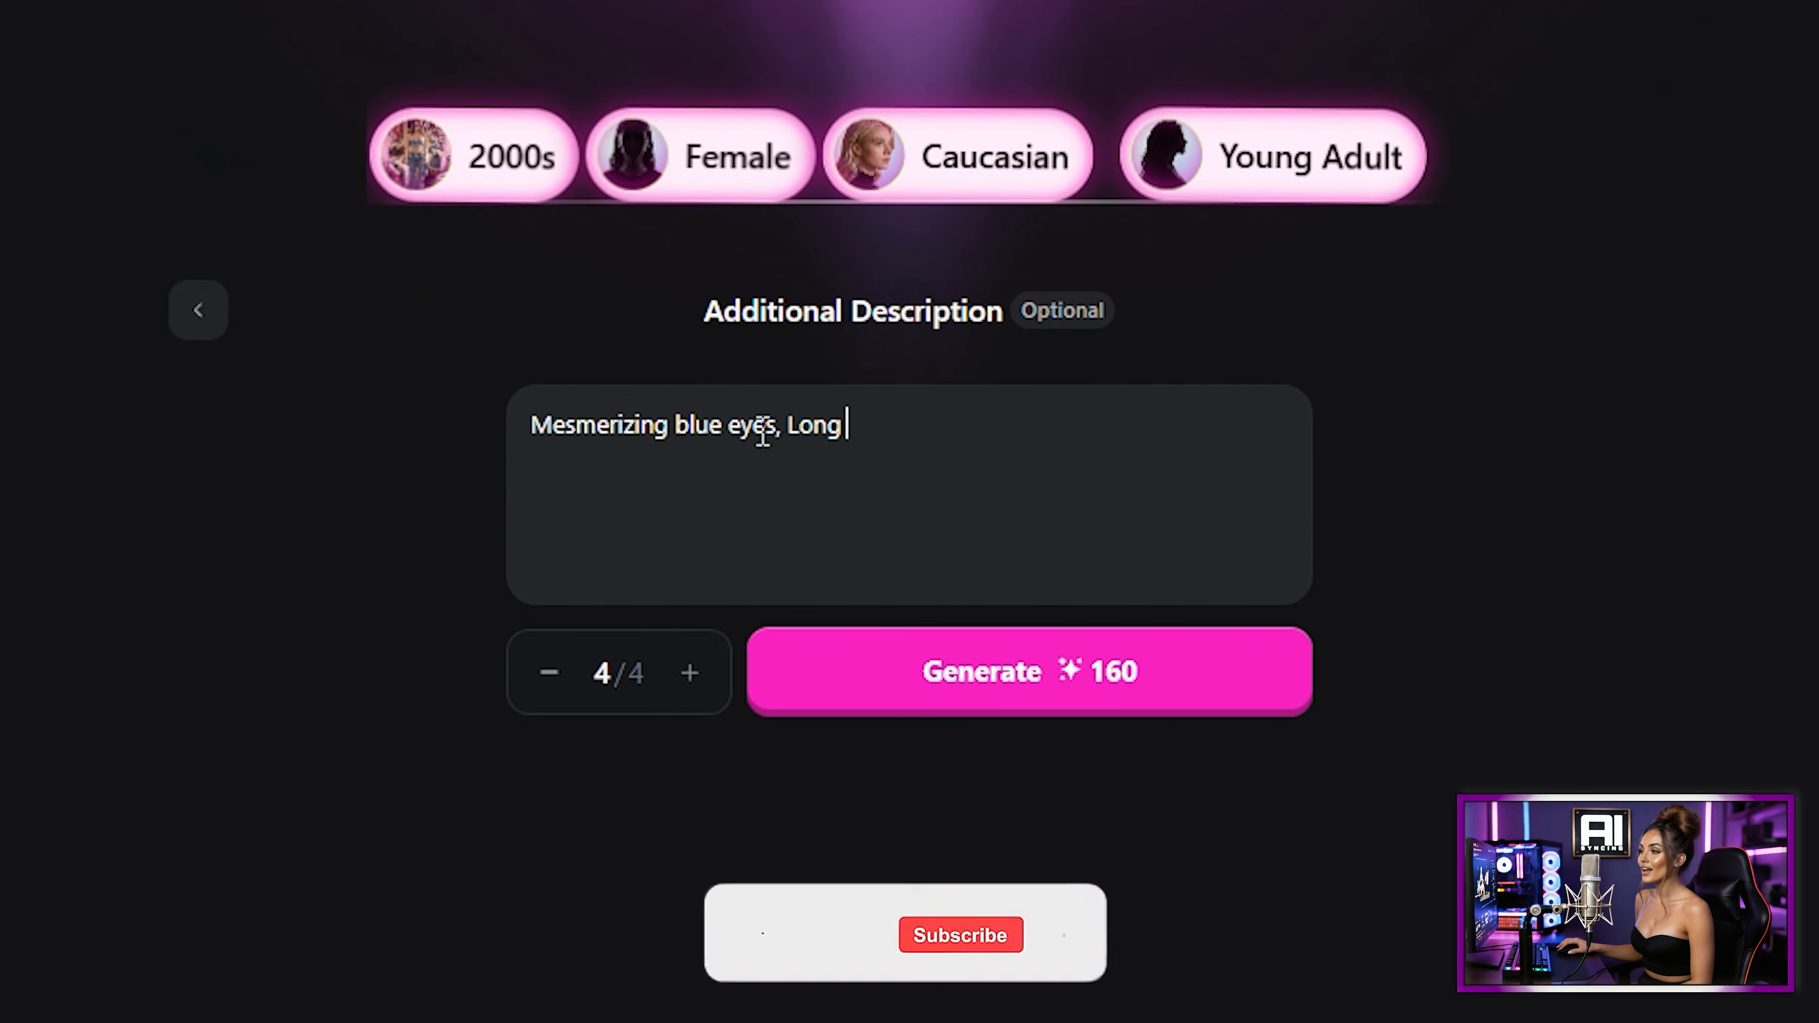
{"action": "type", "text": "red wavey hair"}
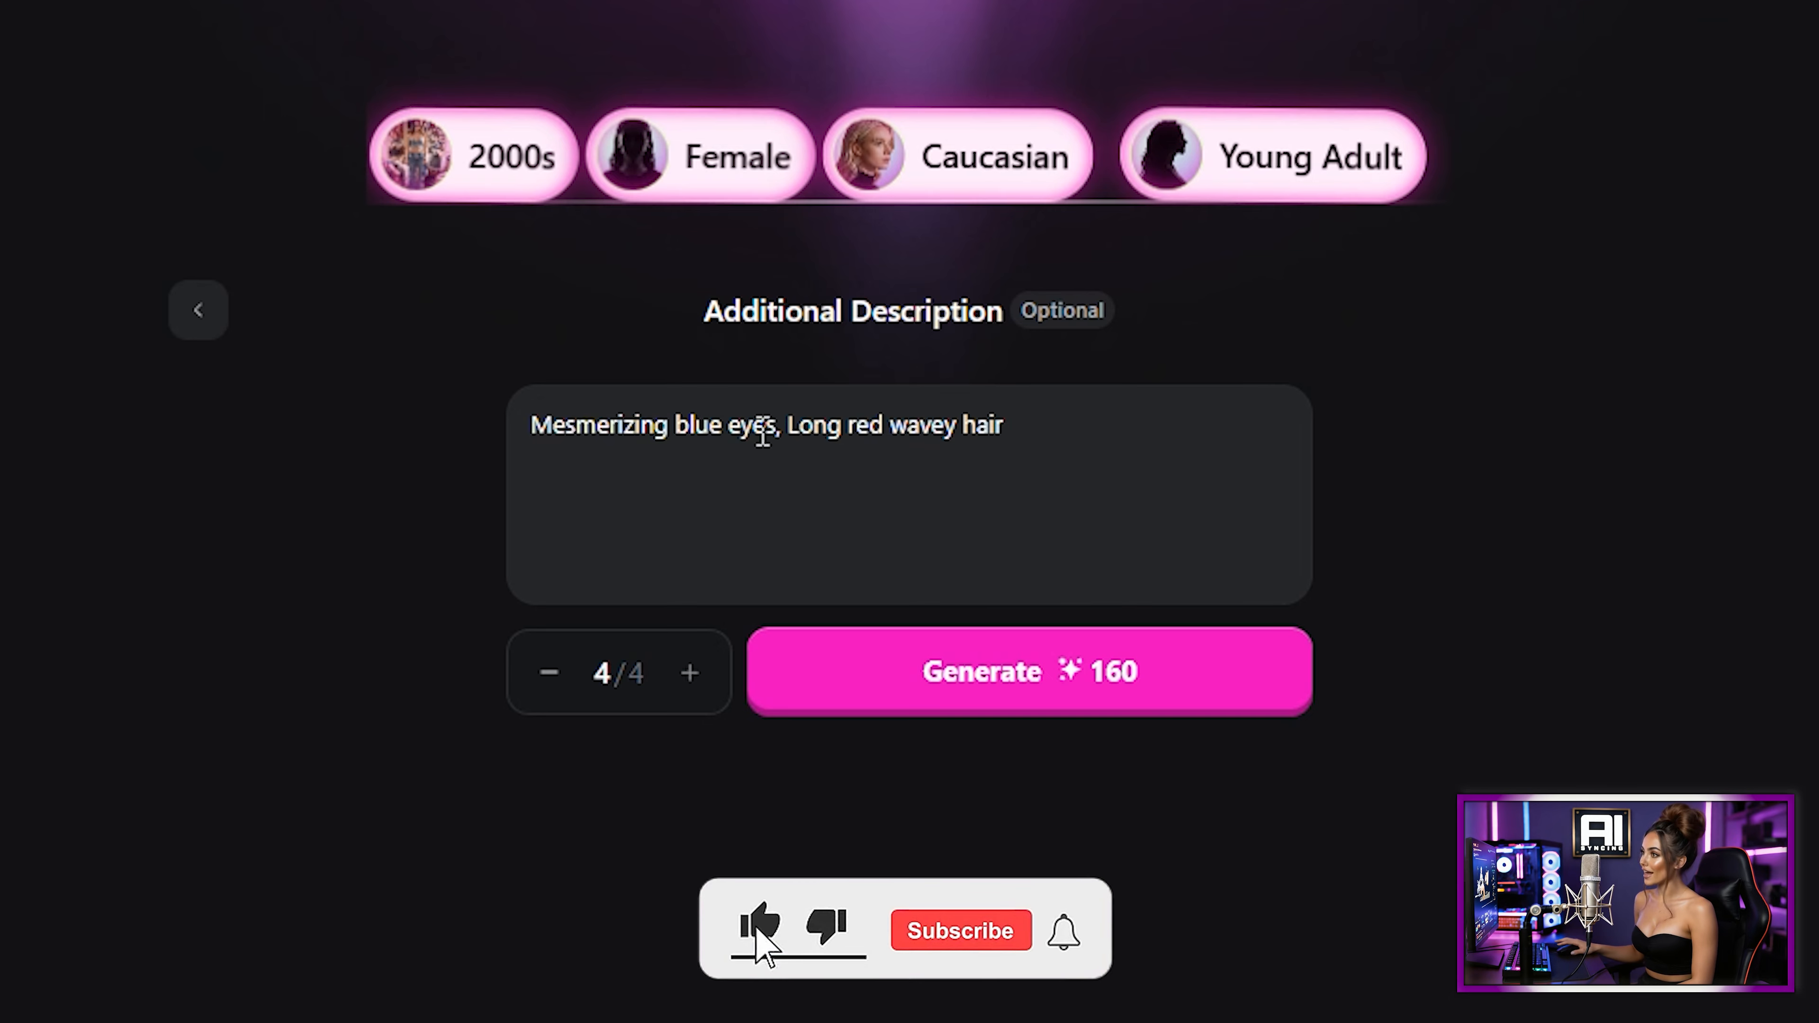
{"action": "type", "text": ", she has a diamond stud as a nose pierc"}
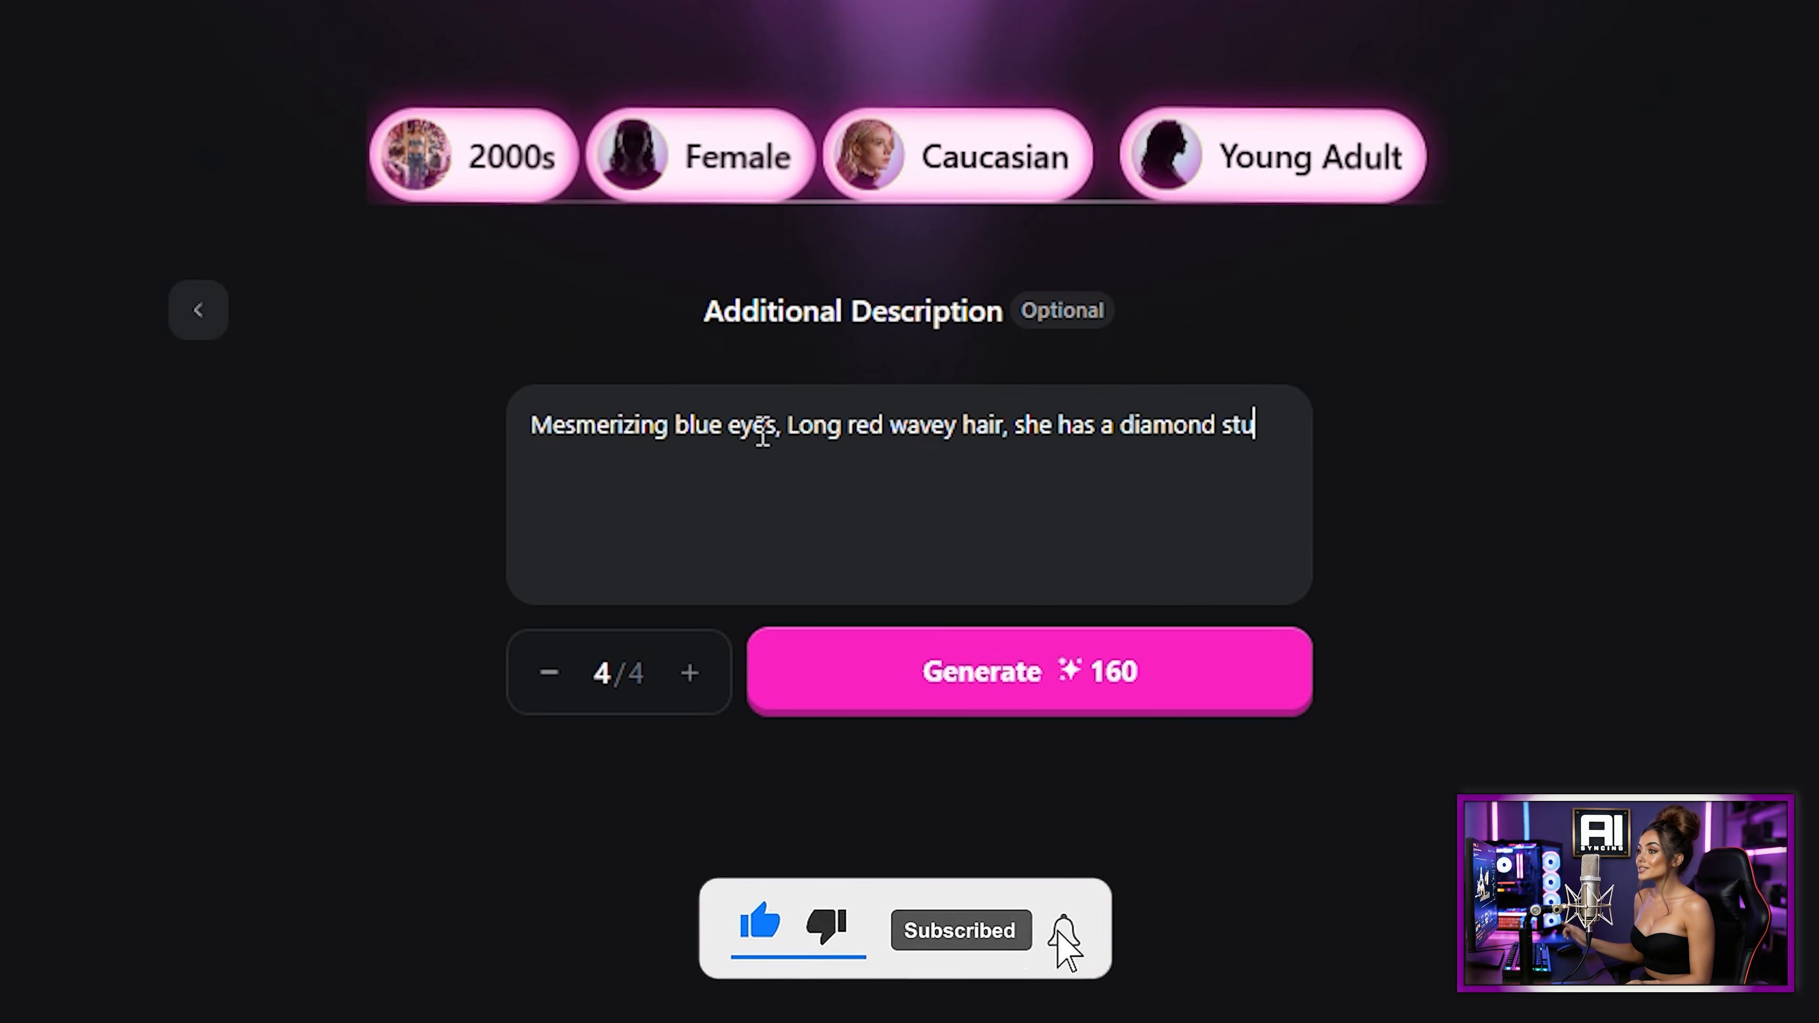
{"action": "type", "text": "ing to the right"}
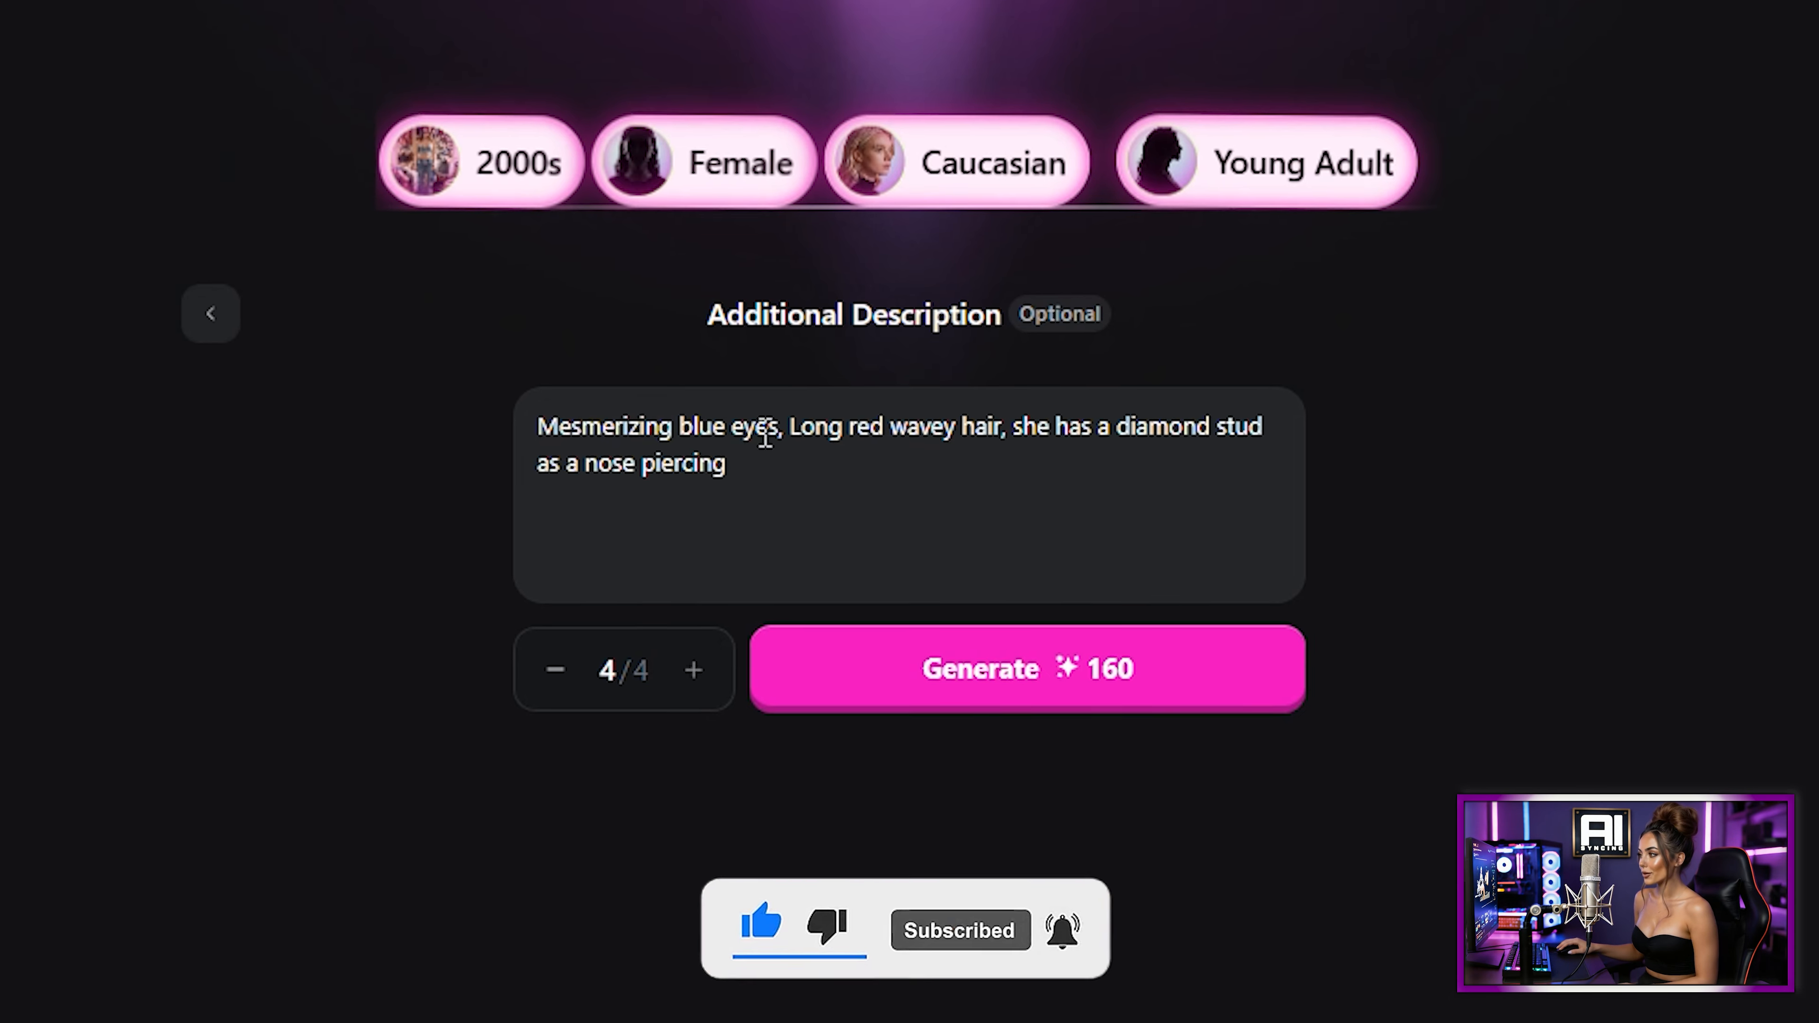
{"action": "left_click", "coordinate": [983, 669]}
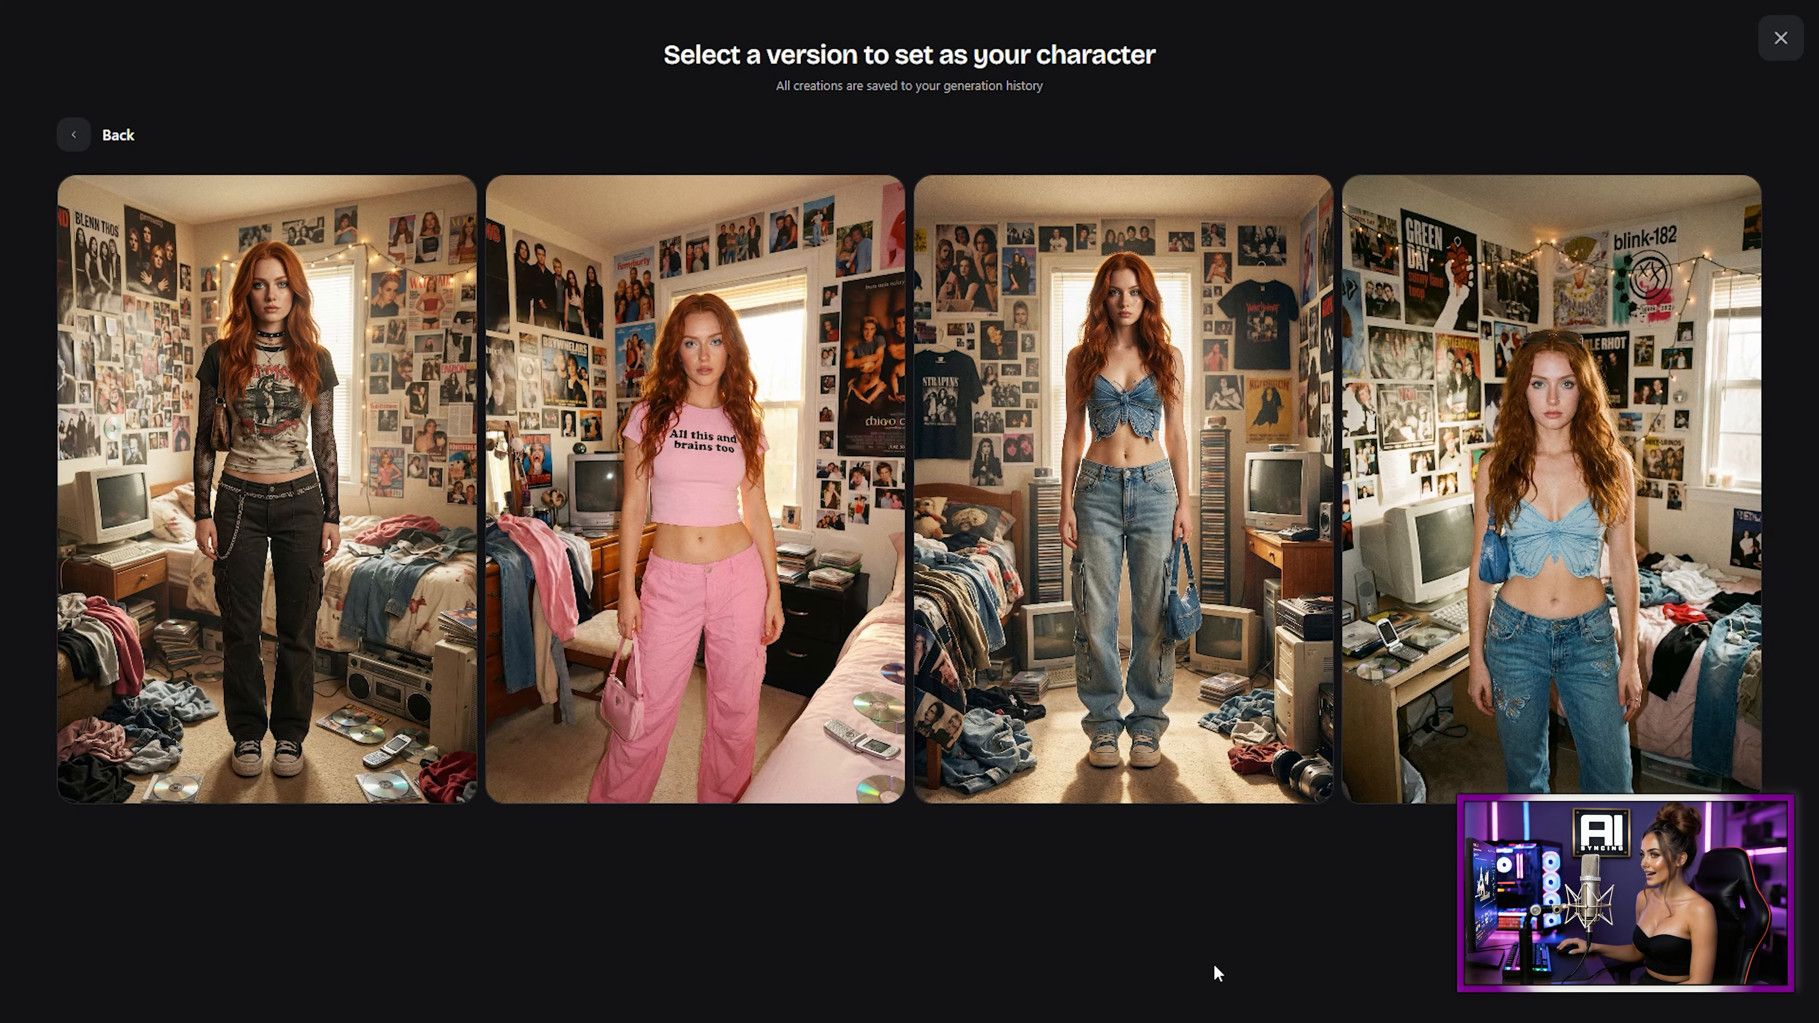
Step: Set the third version, wearing the denim crop top and jeans, as the character
{"action": "mouse_move", "coordinate": [1192, 584]}
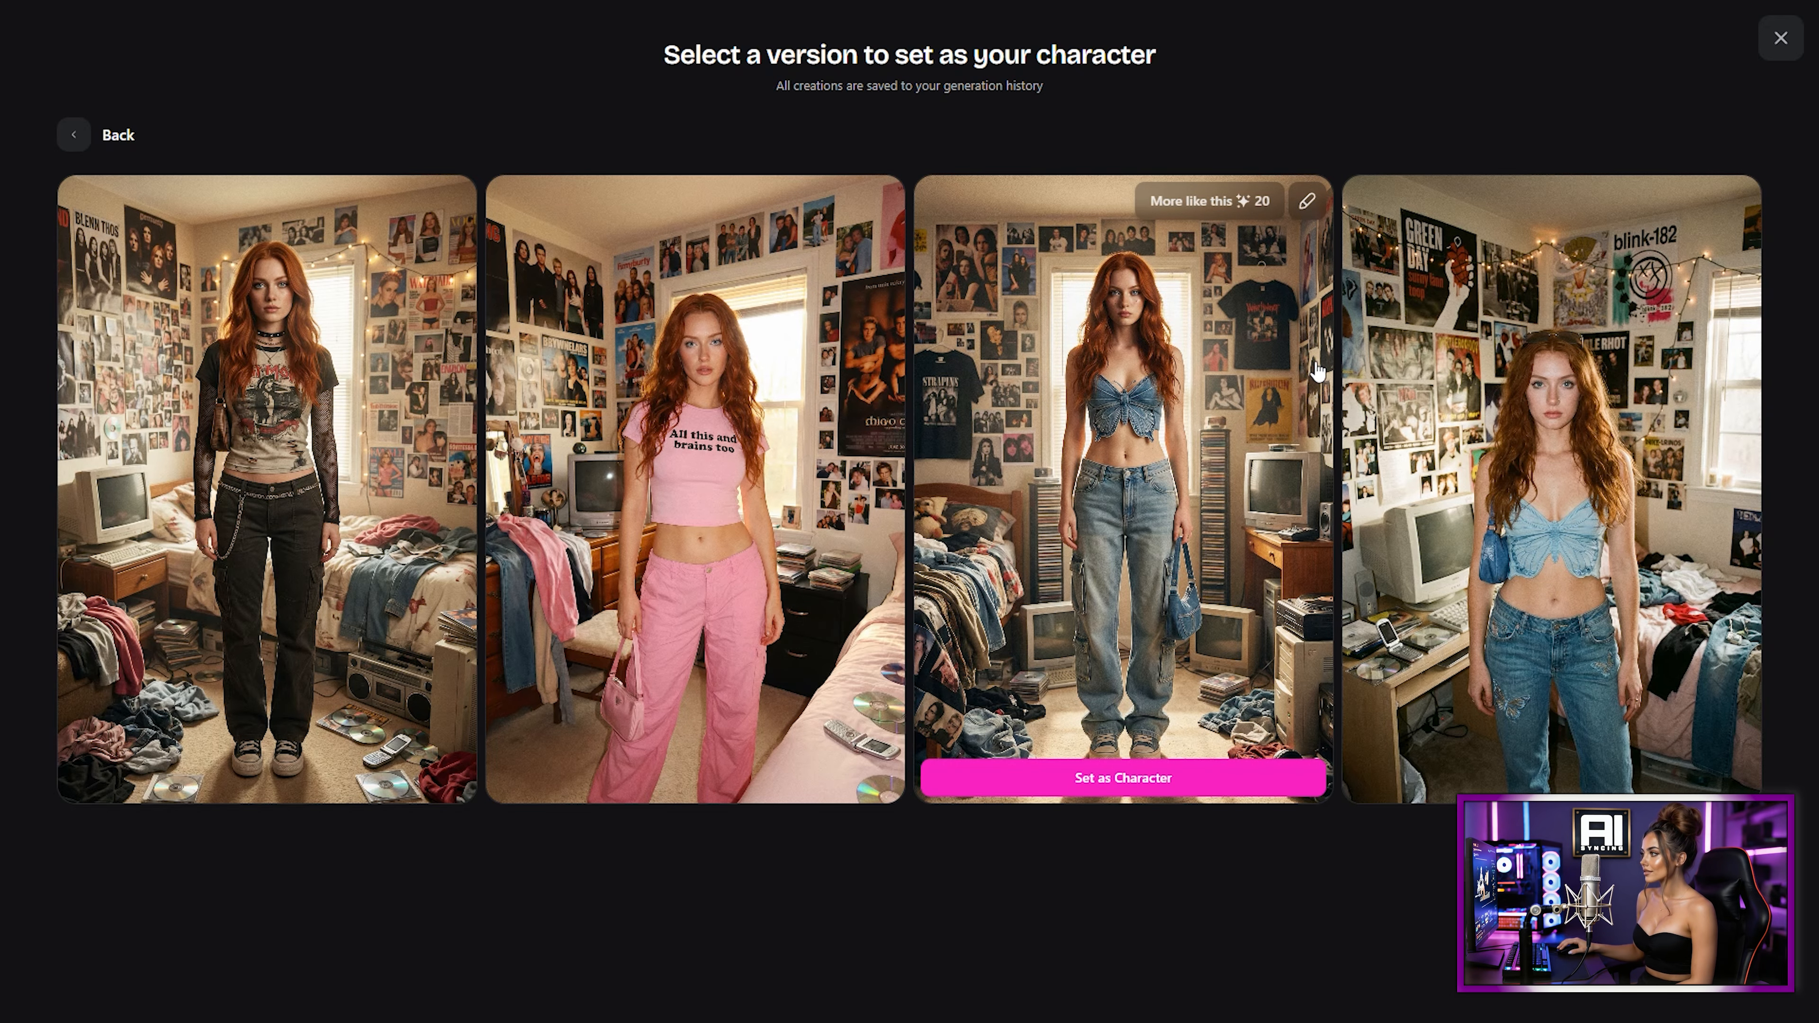
{"action": "left_click", "coordinate": [1311, 204]}
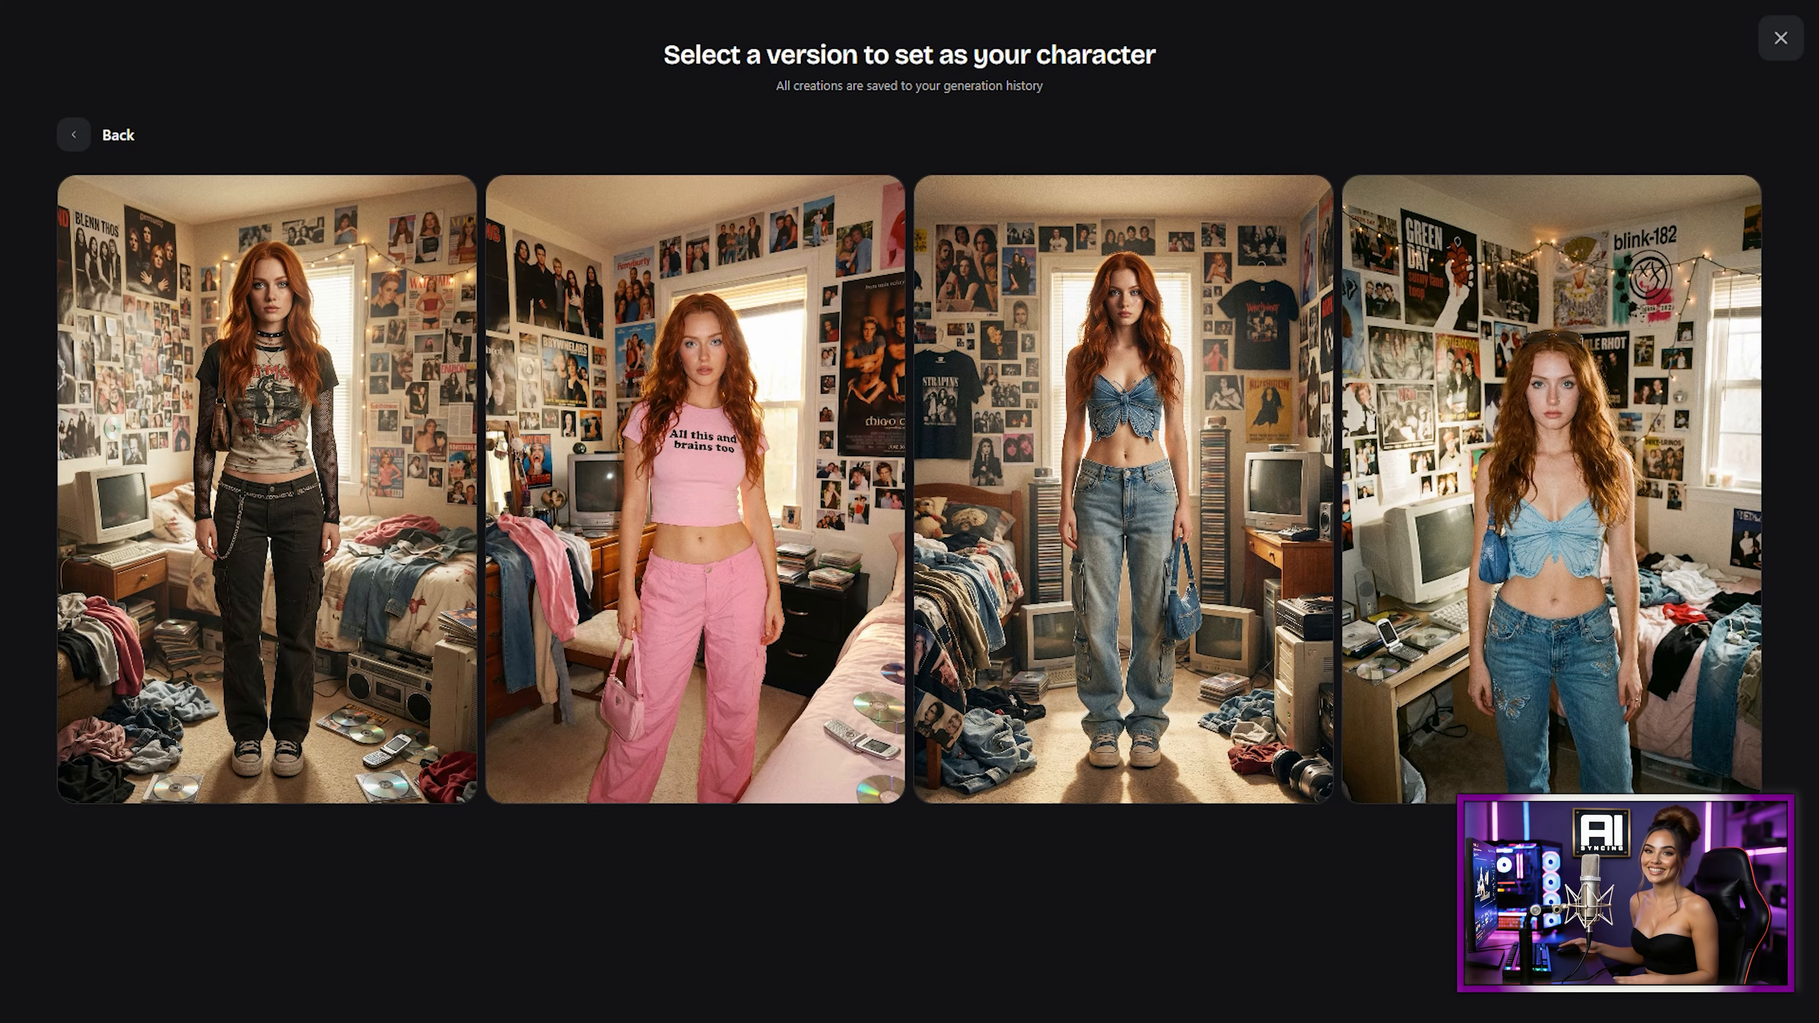
{"action": "mouse_move", "coordinate": [1131, 783]}
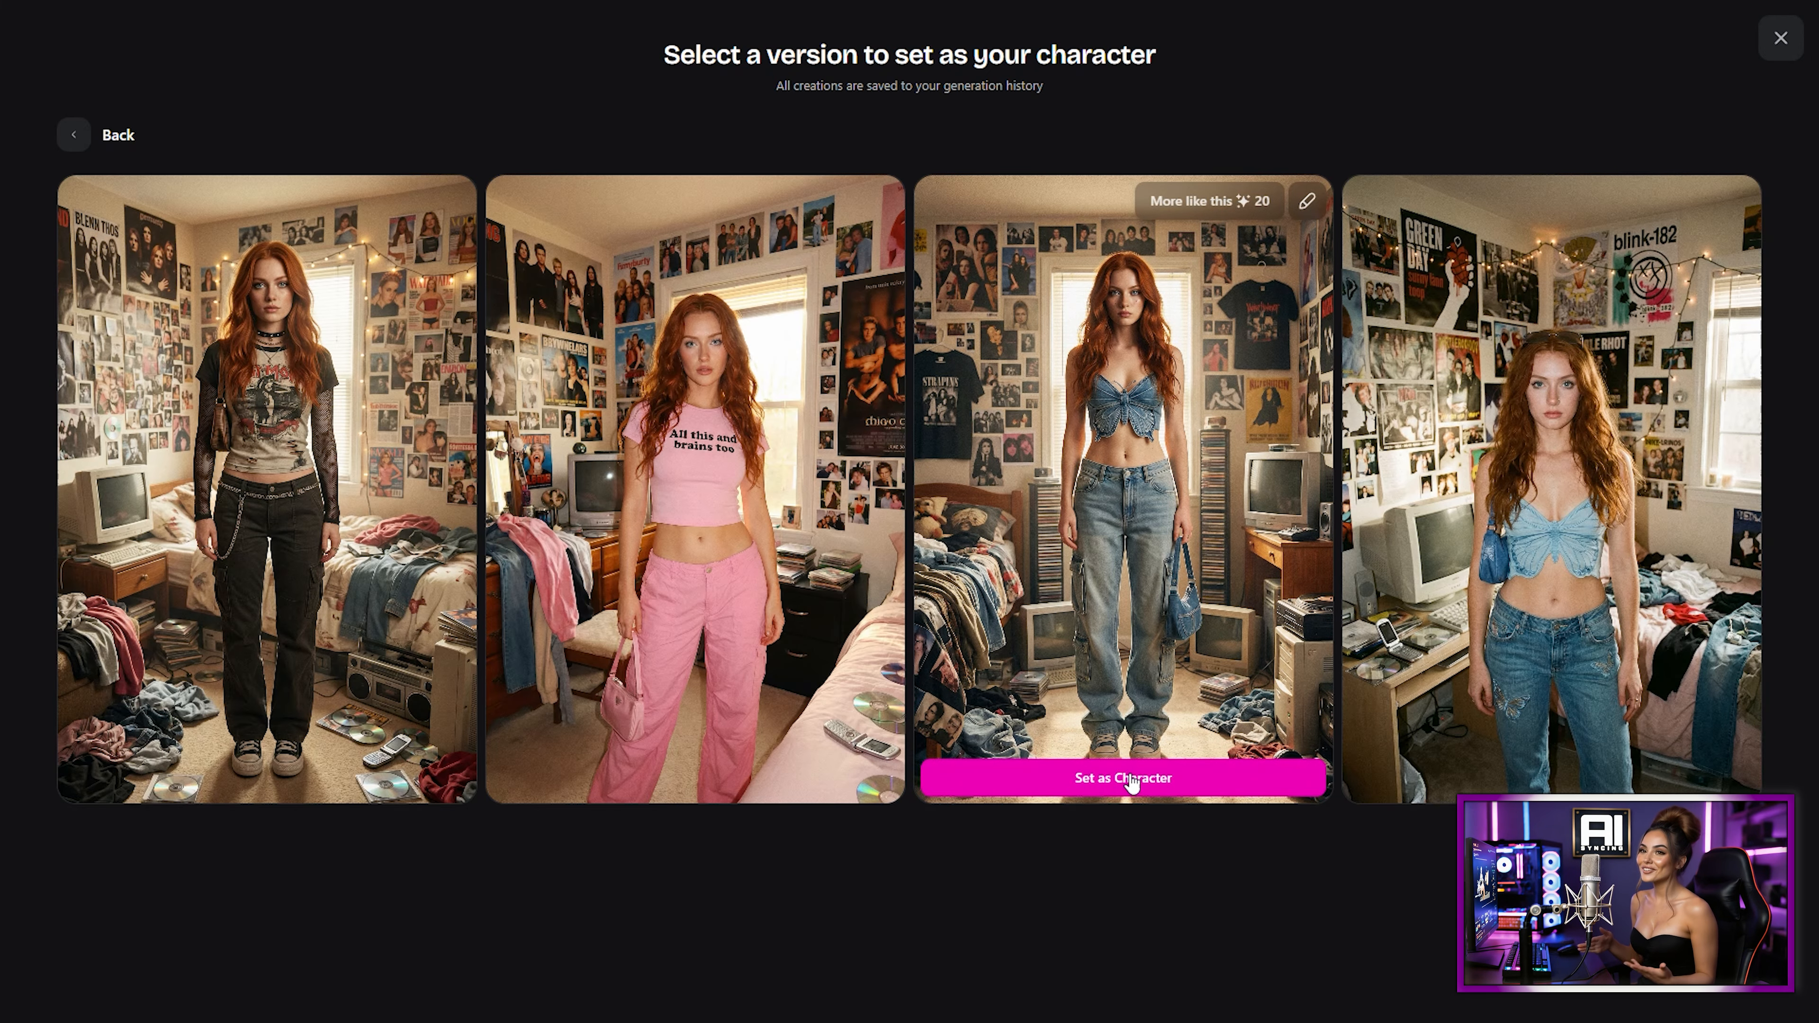
{"action": "left_click", "coordinate": [1132, 779]}
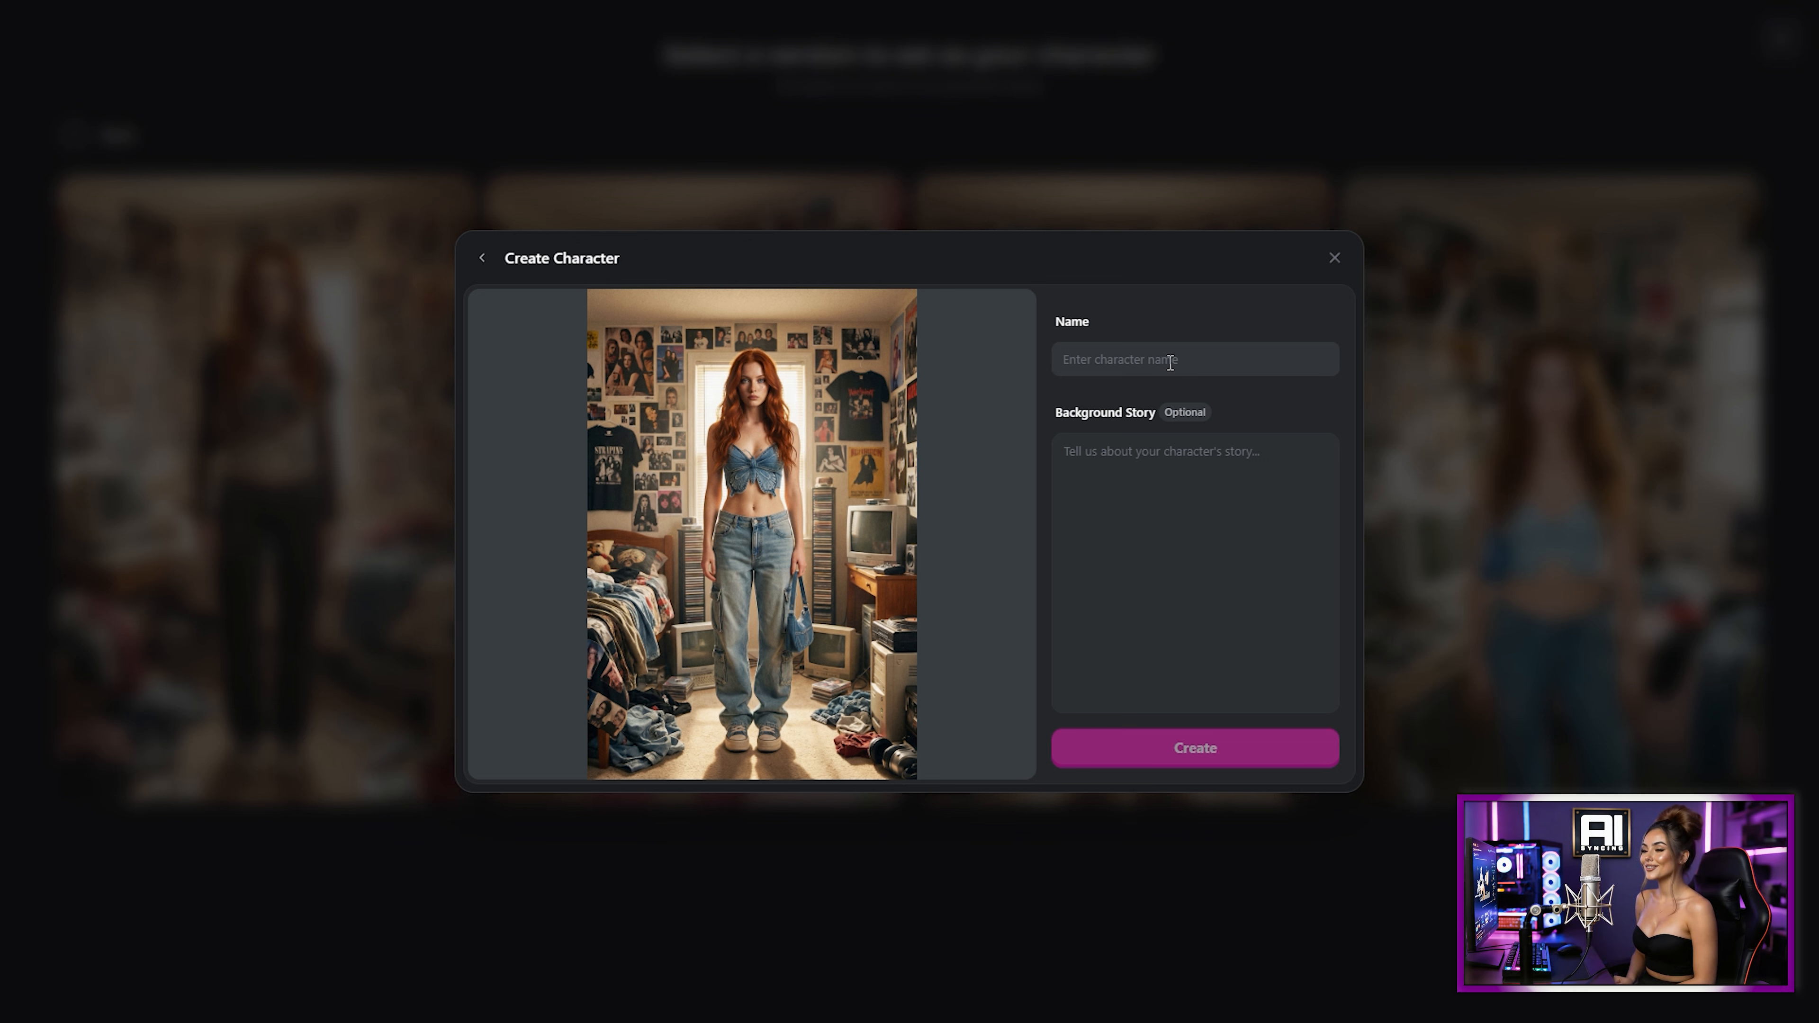
Step: Name the character Lucy, give the background story "A young streamer that likes to make content", and create it
{"action": "type", "text": "Lucy"}
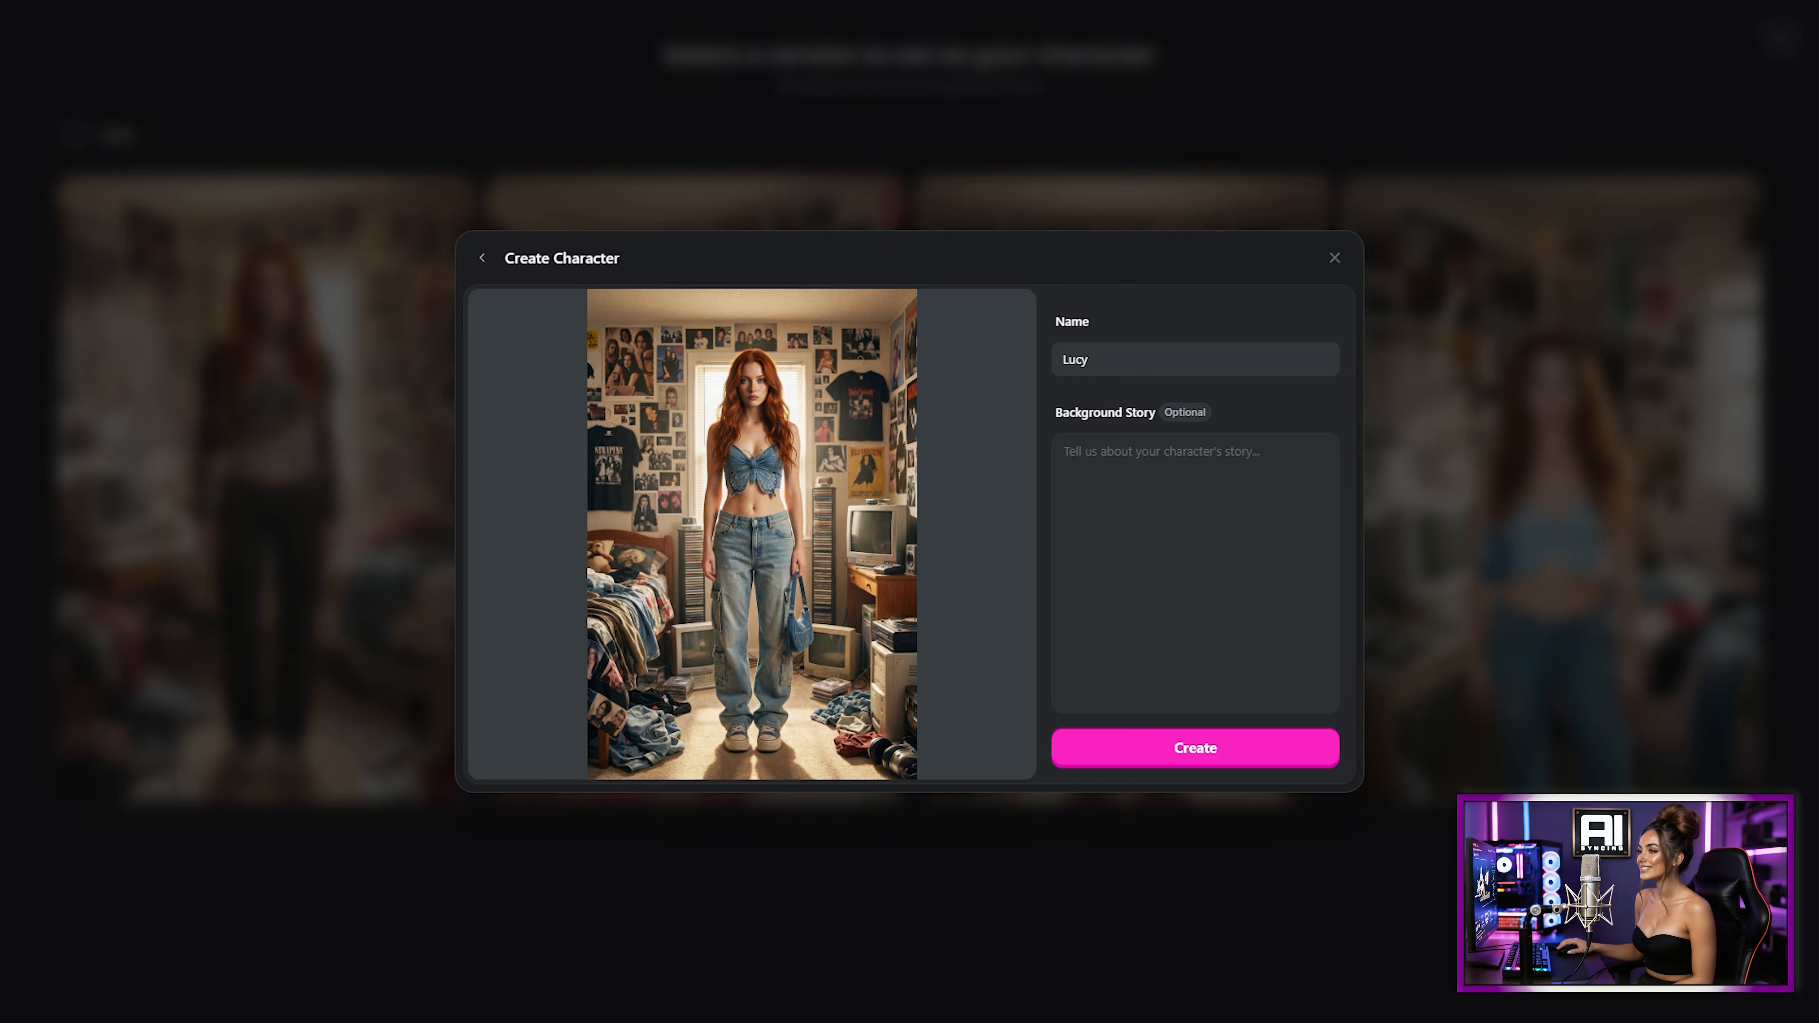
{"action": "left_click", "coordinate": [1220, 466]}
{"action": "type", "text": "A"}
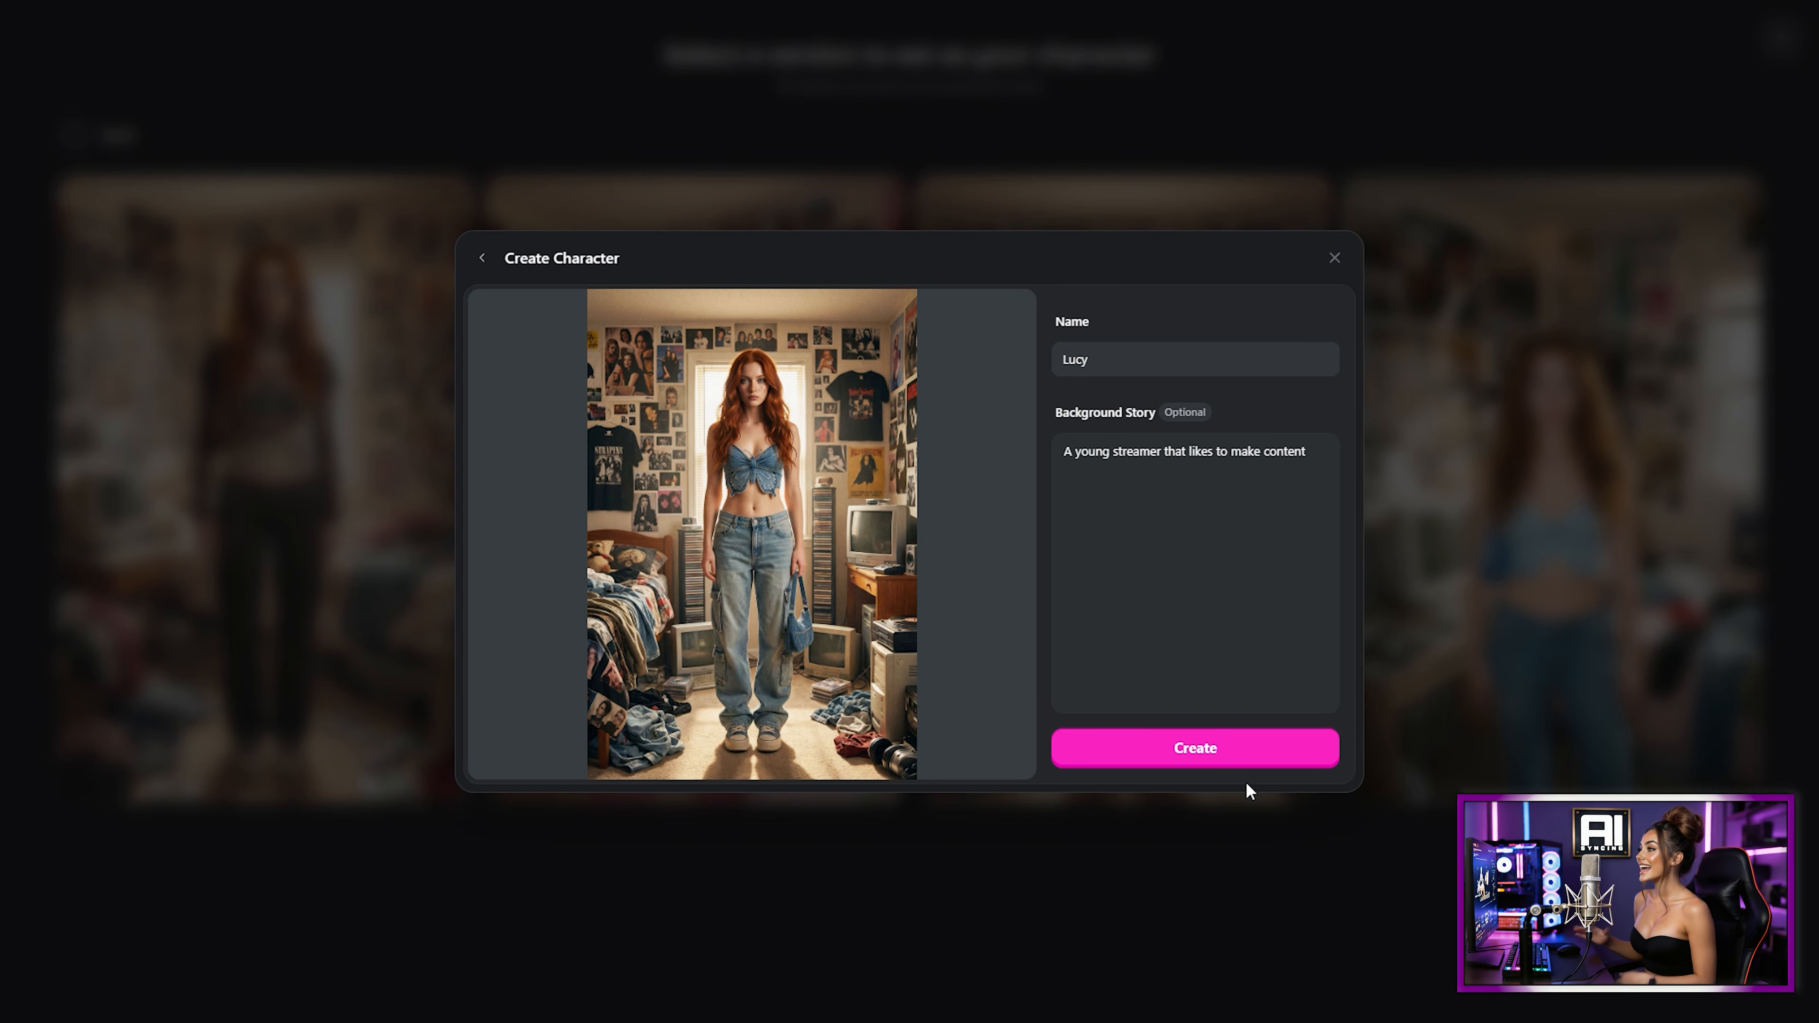
{"action": "left_click", "coordinate": [1231, 753]}
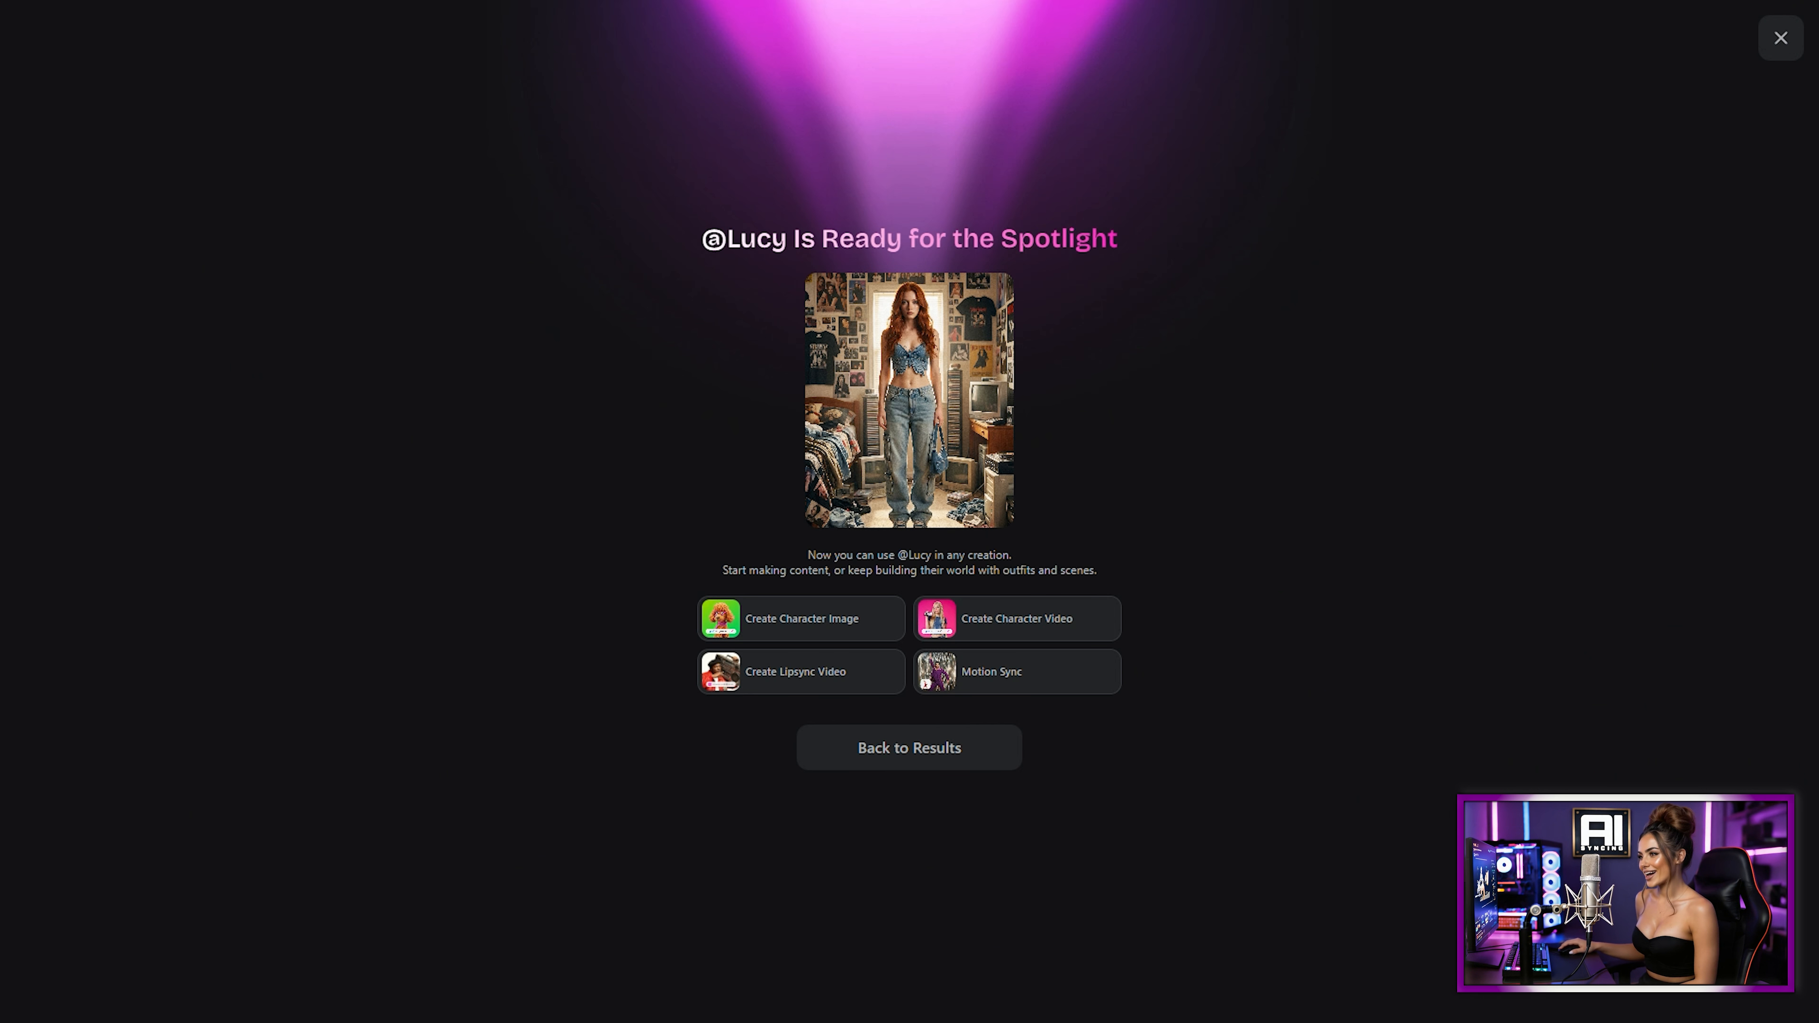
{"action": "left_click", "coordinate": [766, 632]}
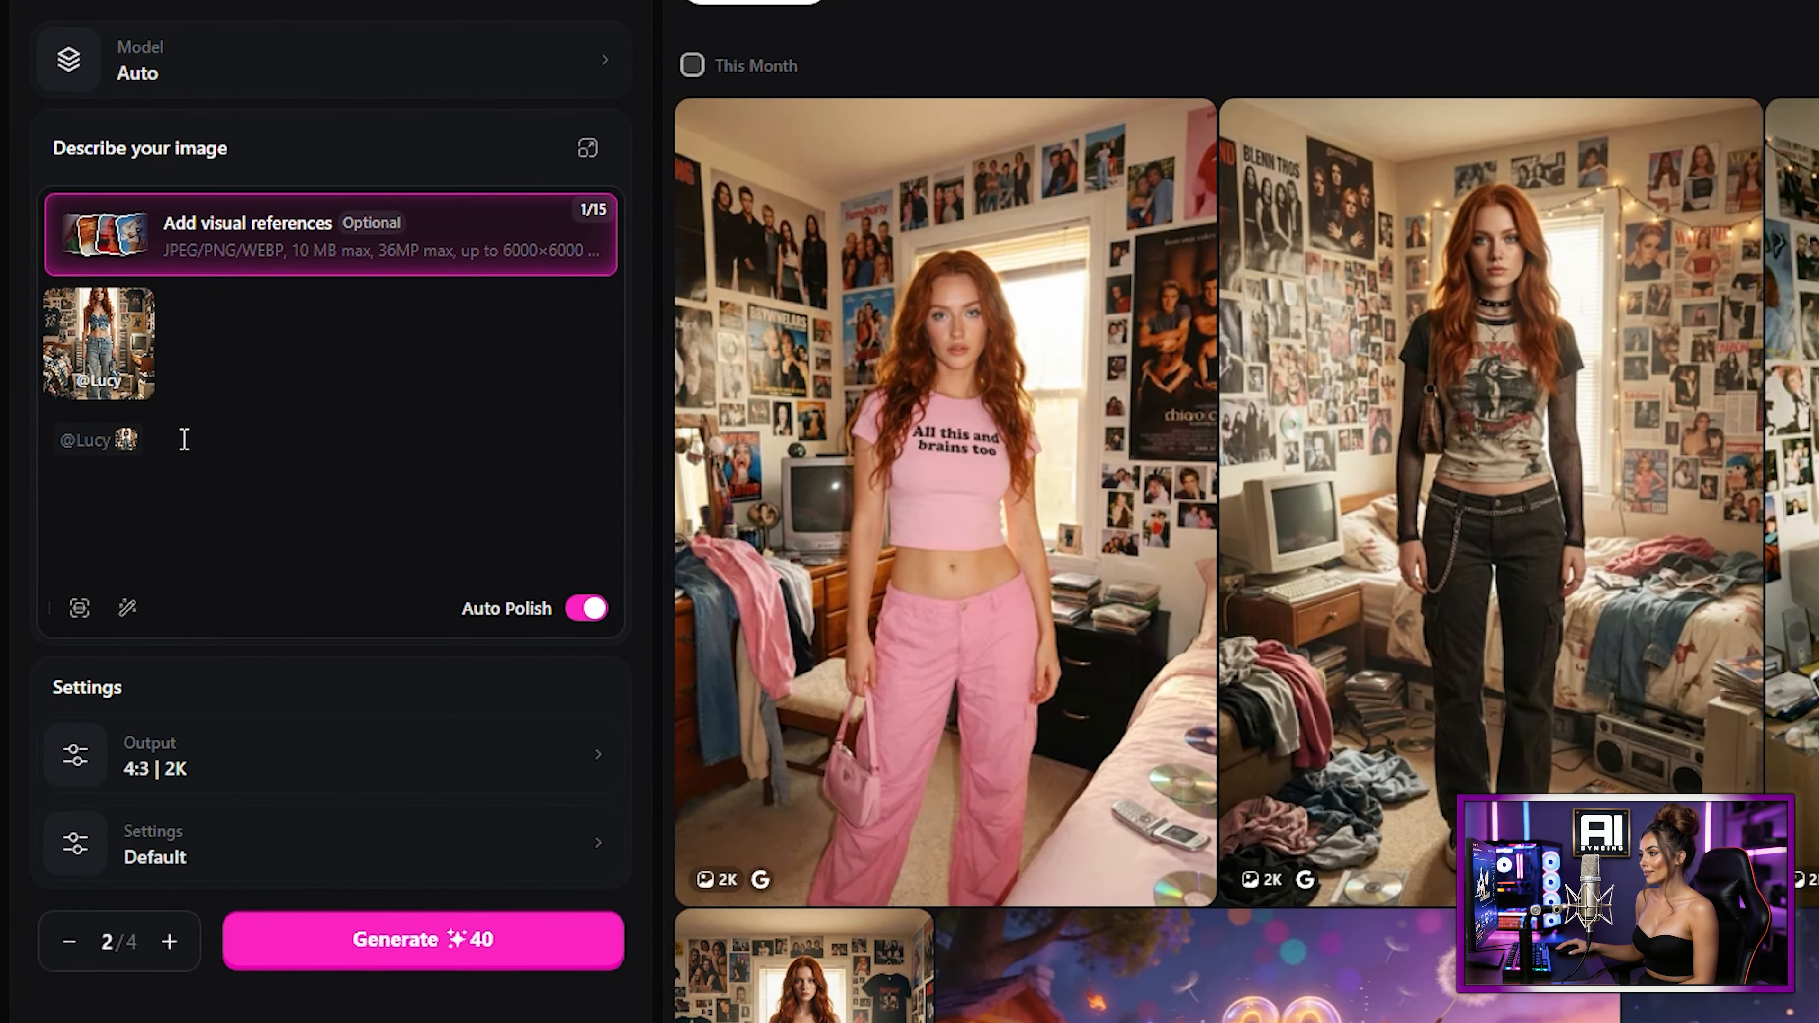
{"action": "left_click", "coordinate": [250, 428]}
{"action": "type", "text": "Sitting at he"}
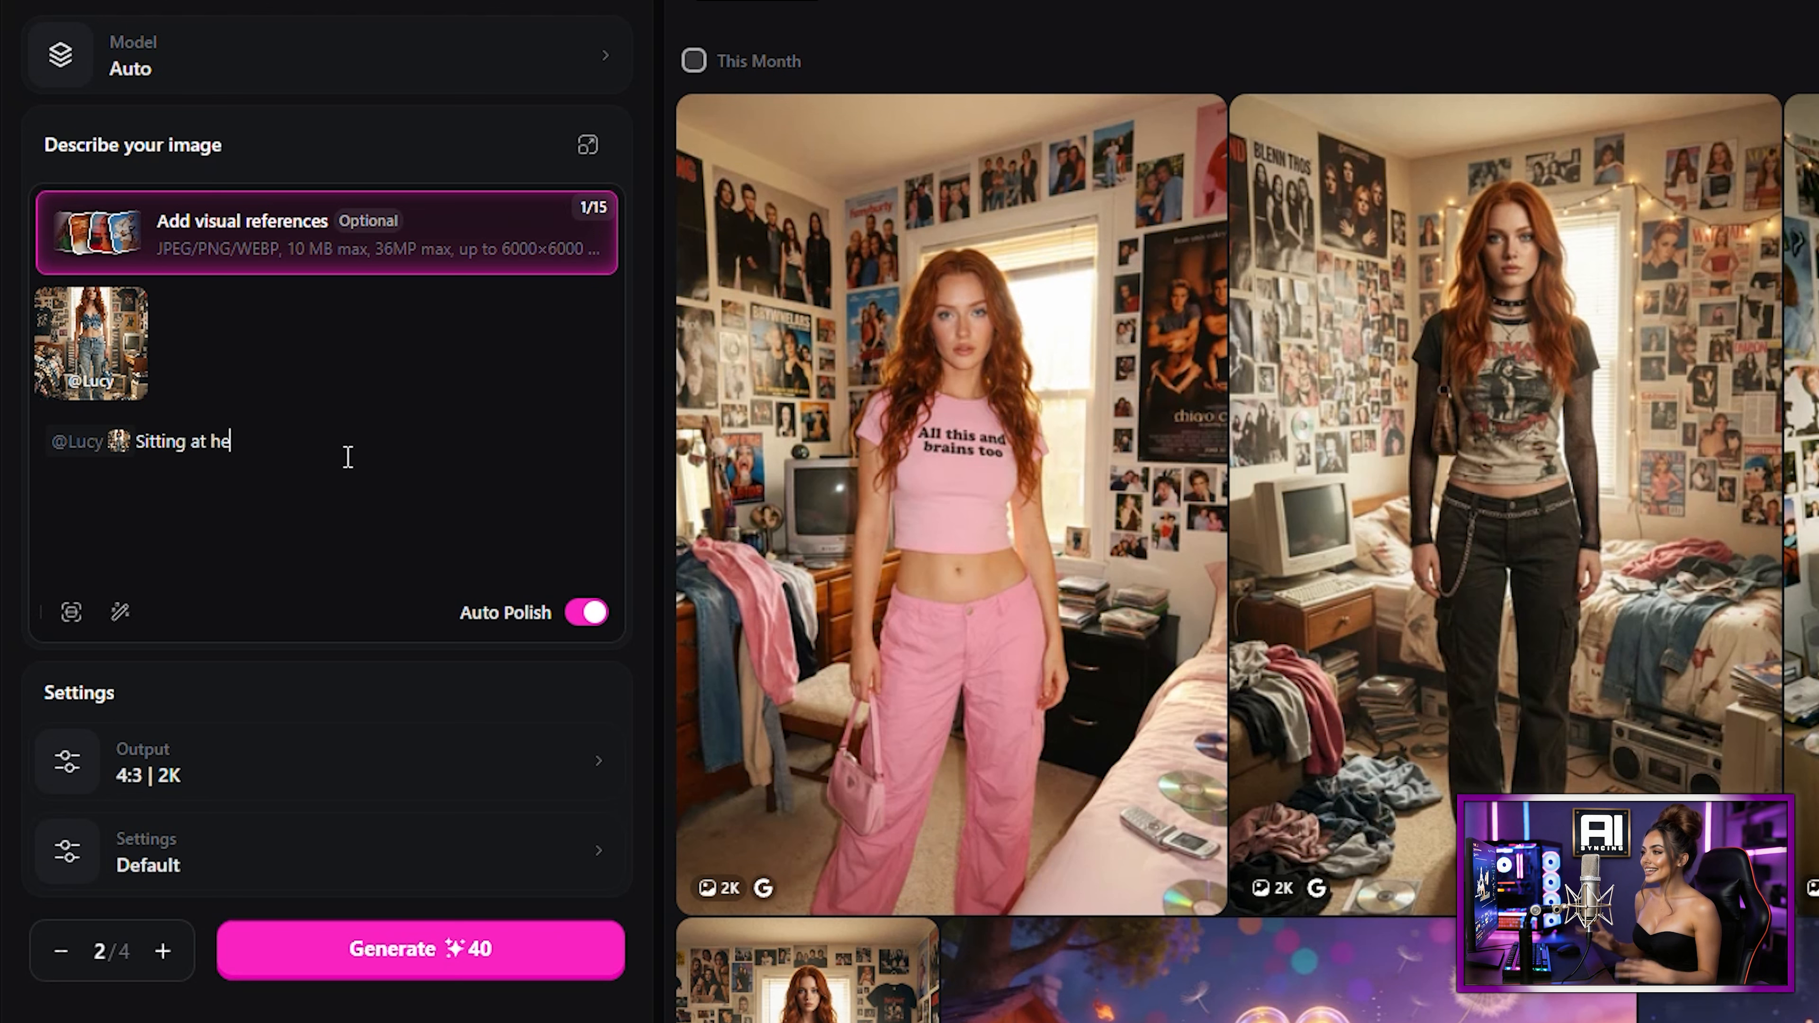
{"action": "type", "text": "r computer with her gaming pc, Infront of her is a professional studio"}
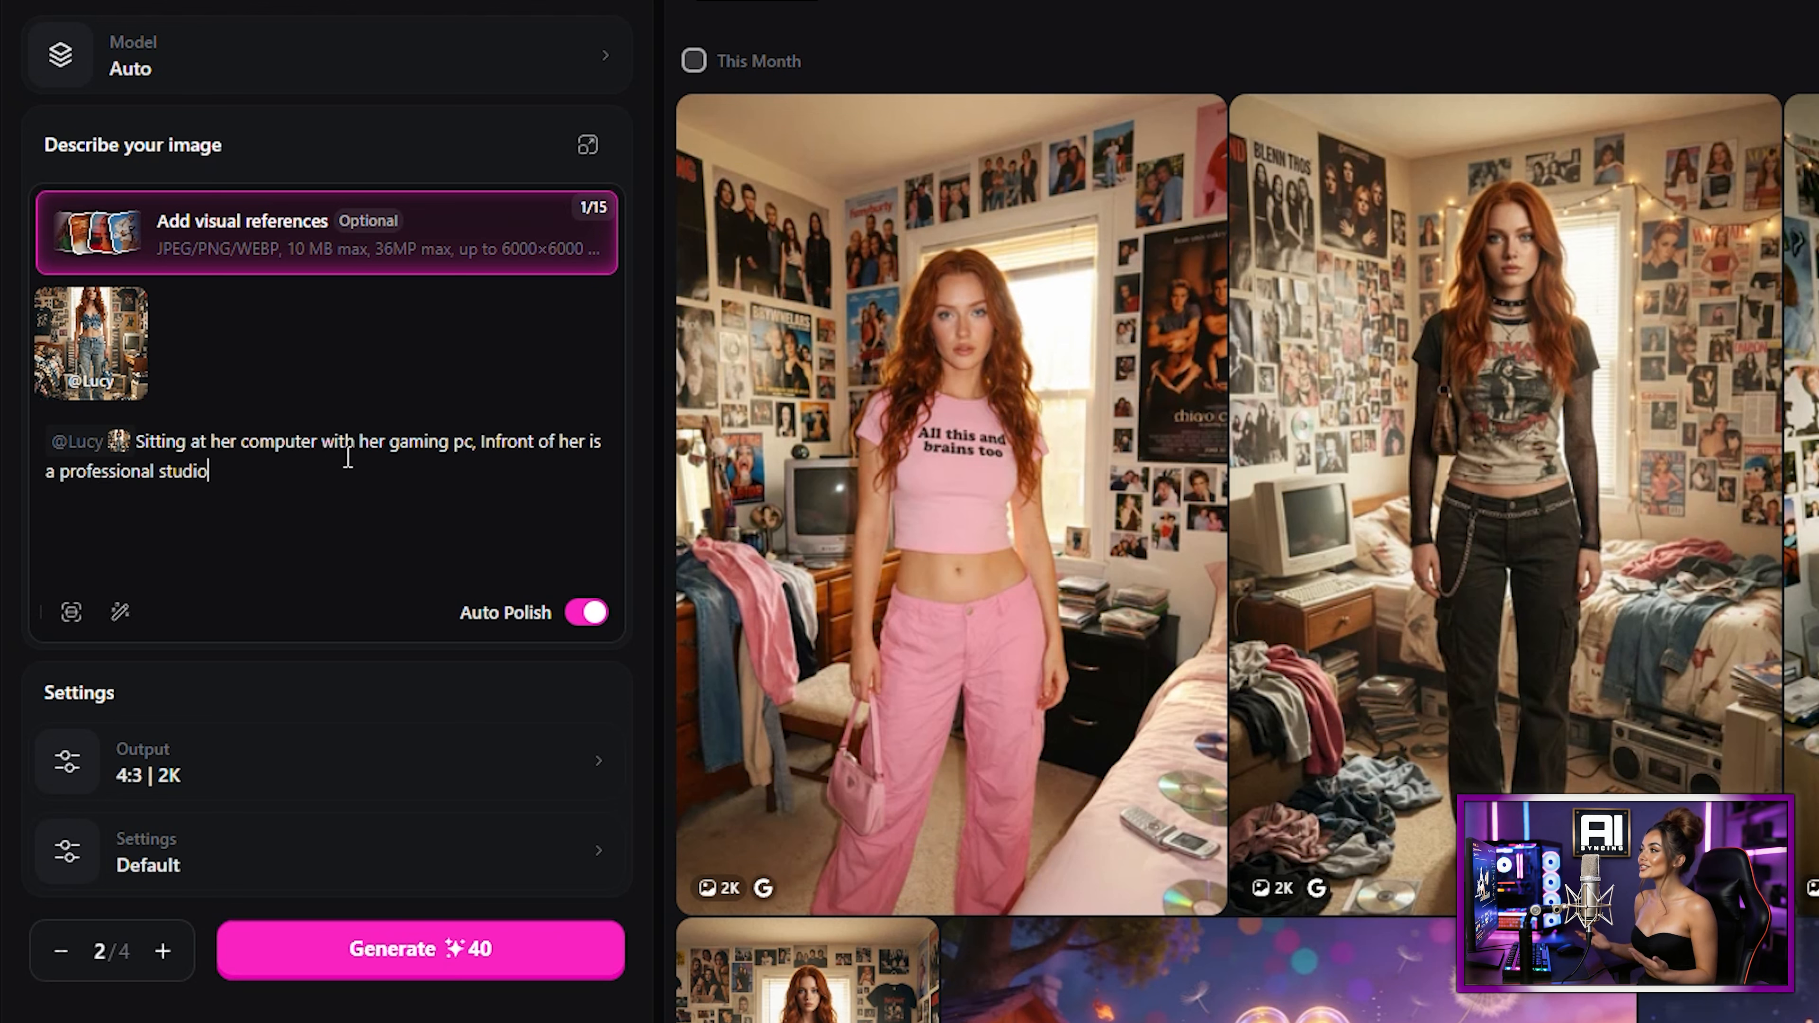
{"action": "type", "text": " condensor microphone attached to a boom arm. She is wearing white gam"}
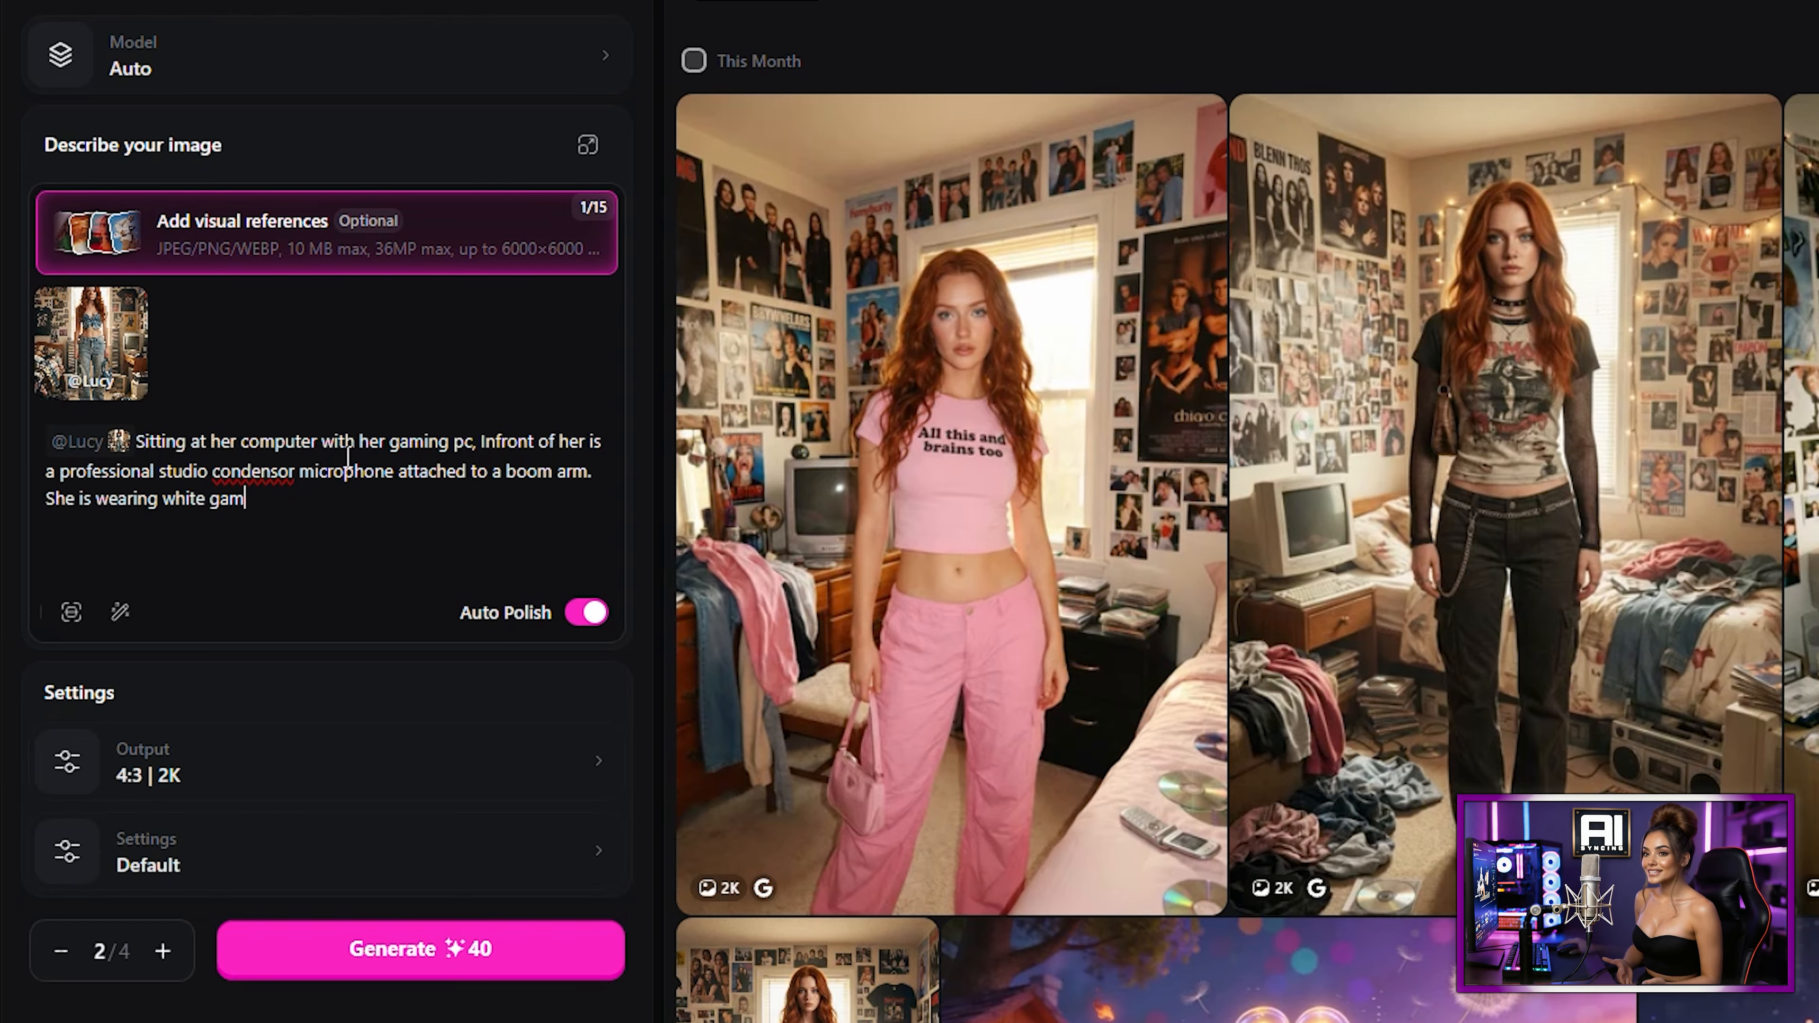
{"action": "type", "text": "ing headphones that have rgb in the s"}
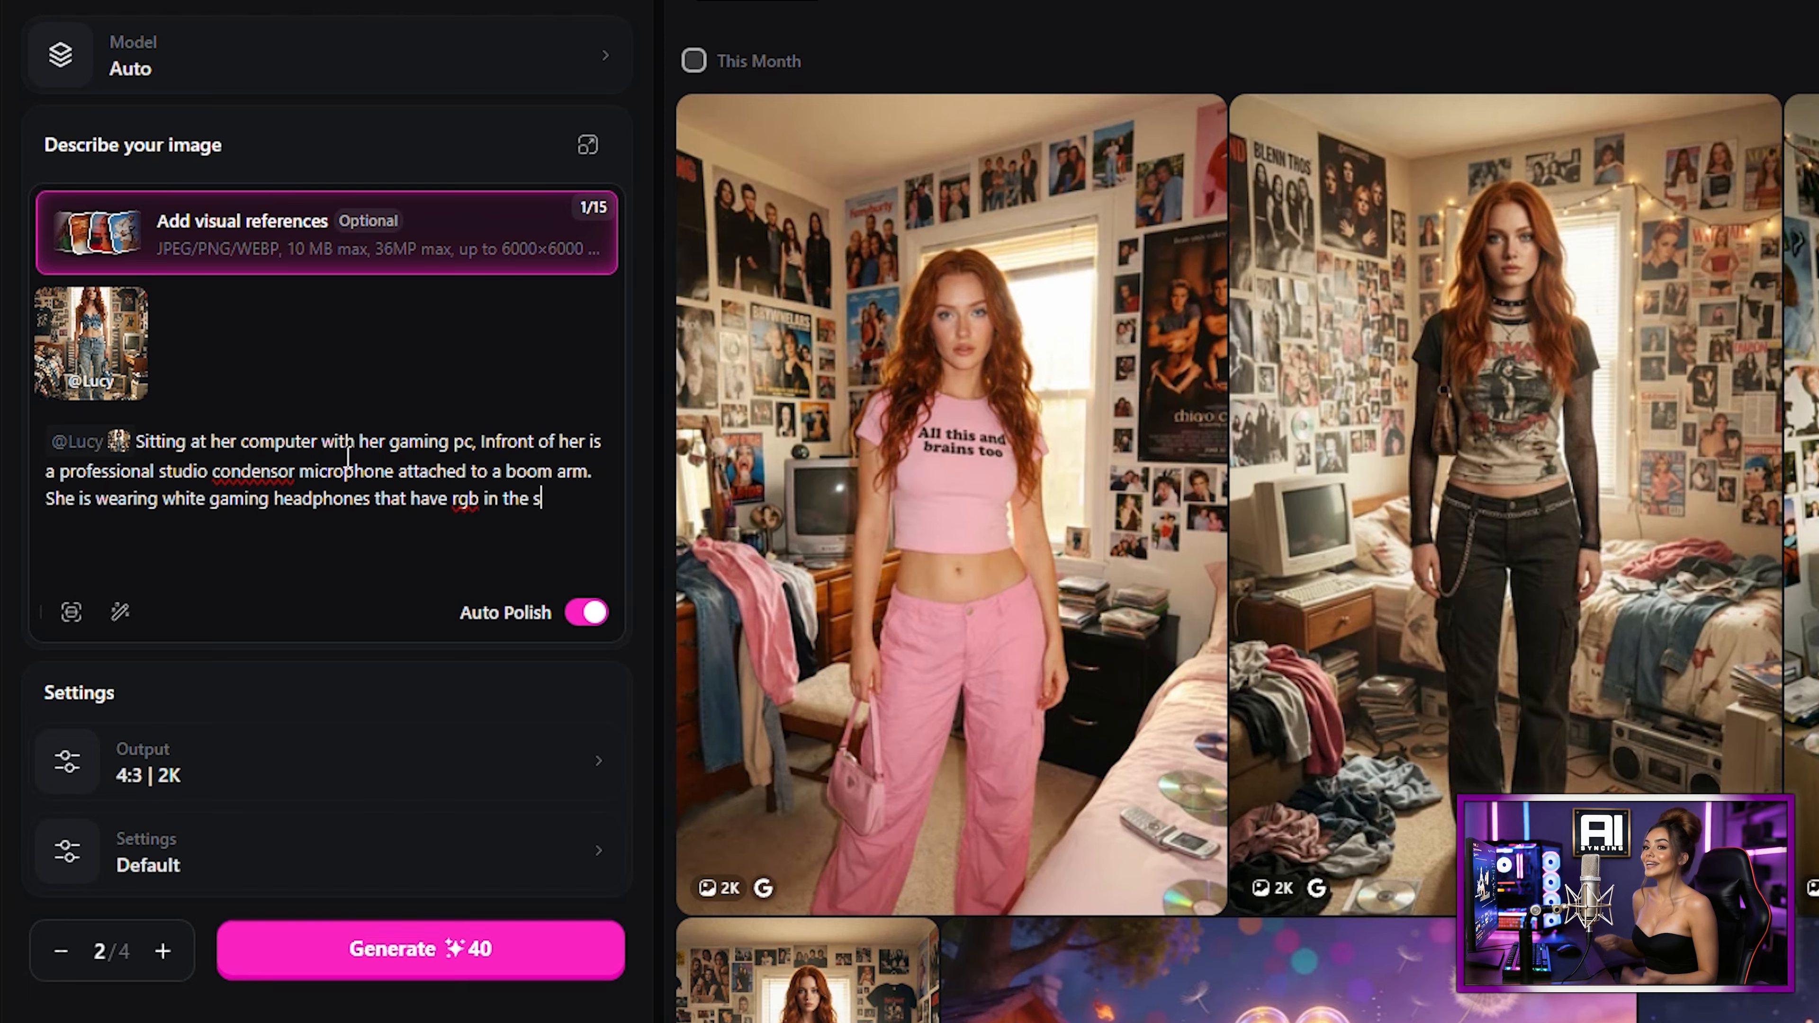
{"action": "type", "text": "trips of them. She"}
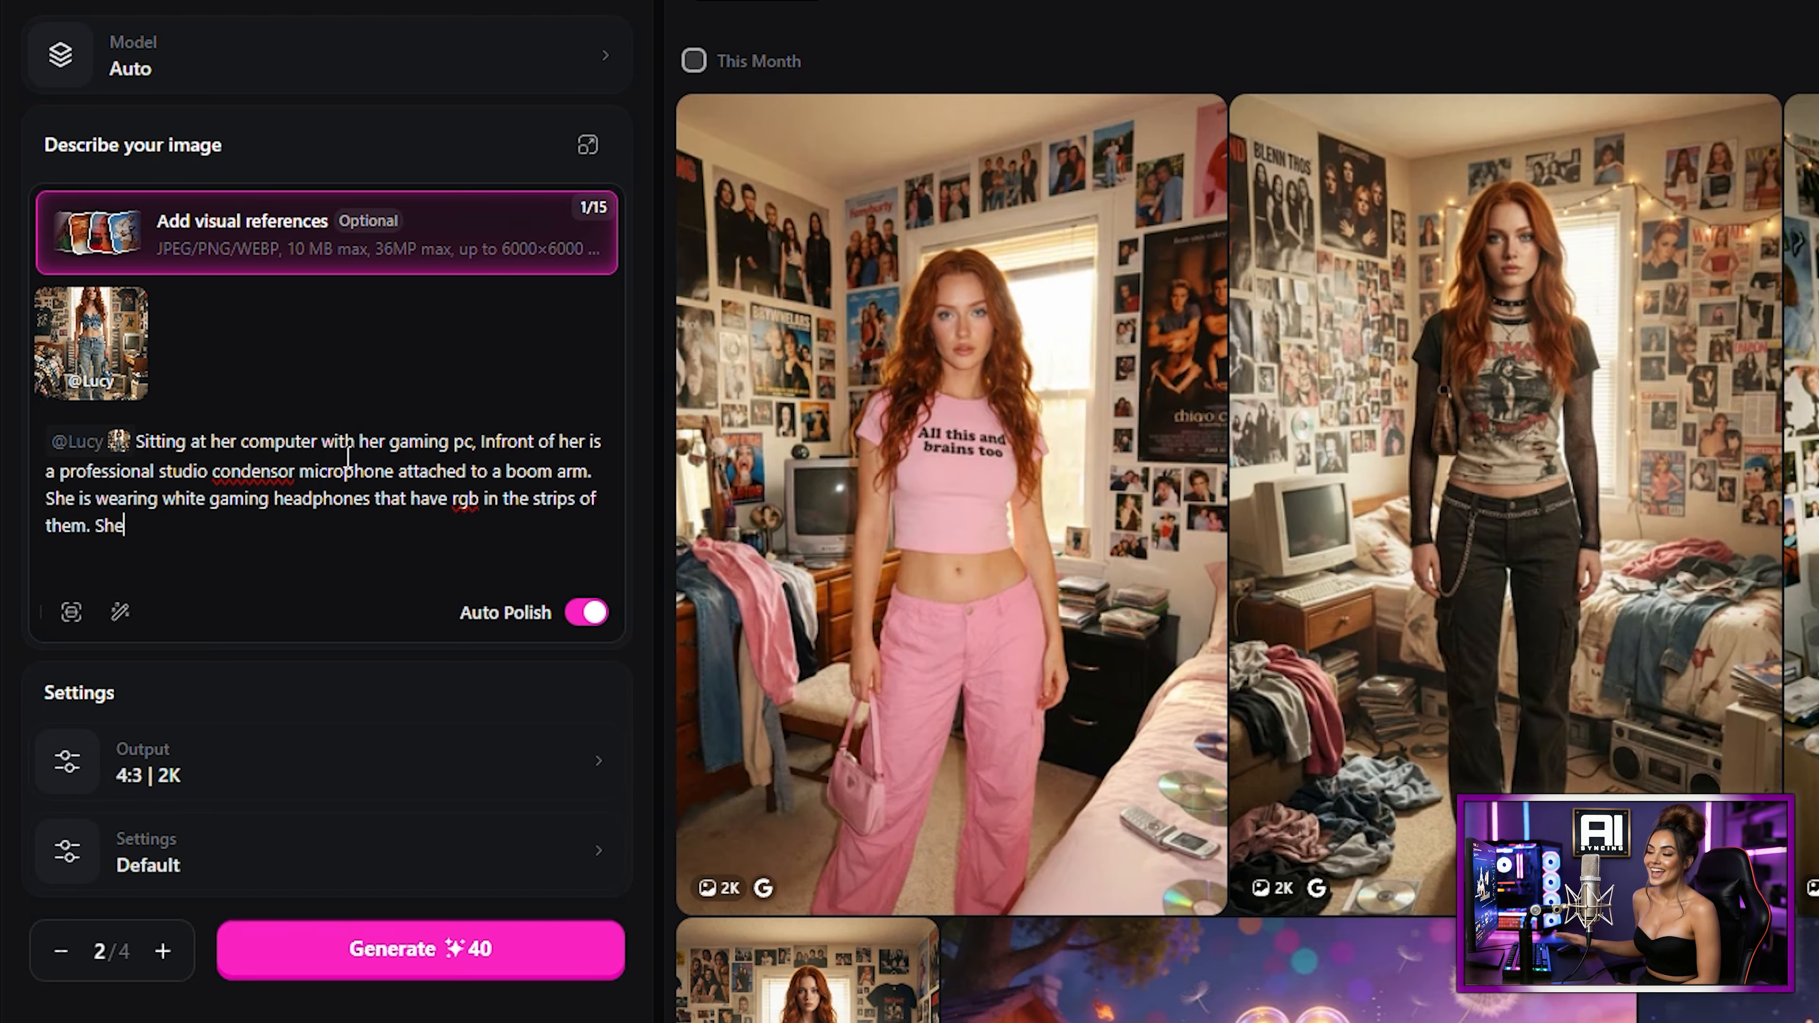
{"action": "type", "text": " is wearing the same outfit a"}
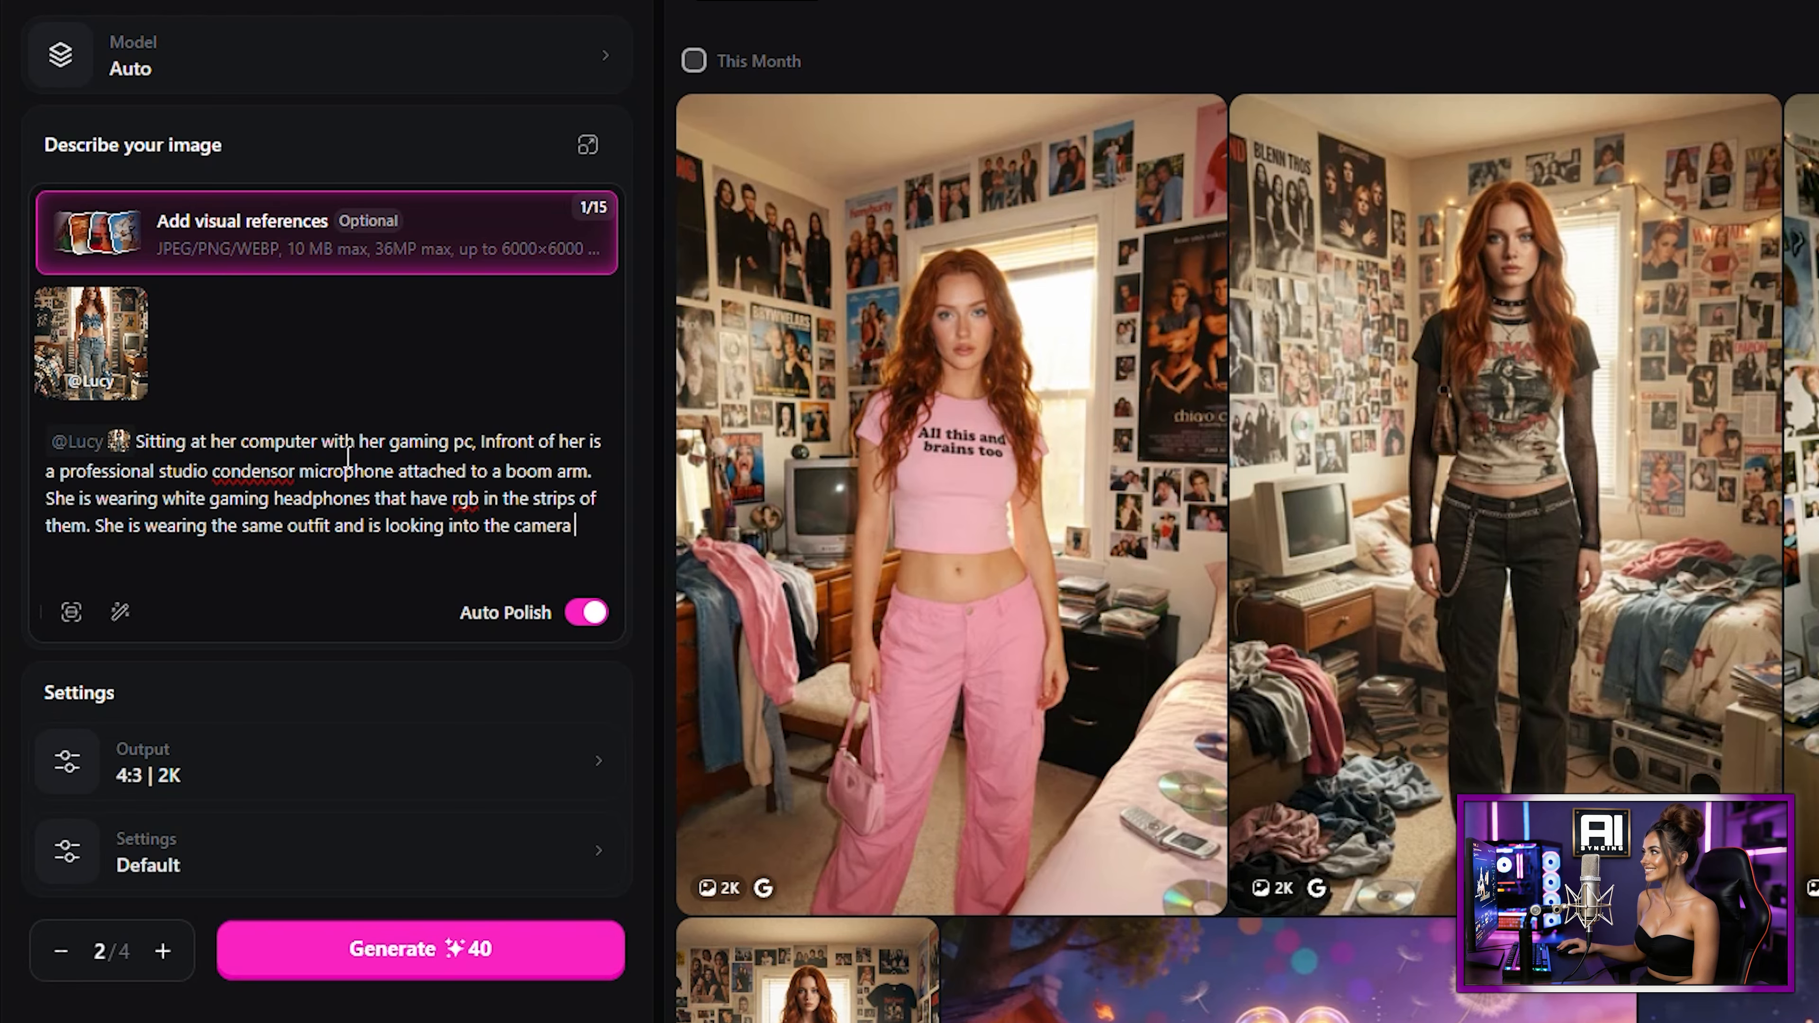
{"action": "type", "text": "nd is looking into the cmae lens"}
Step: Set the output aspect ratio to 16:9 and generate the images
{"action": "left_click", "coordinate": [322, 788]}
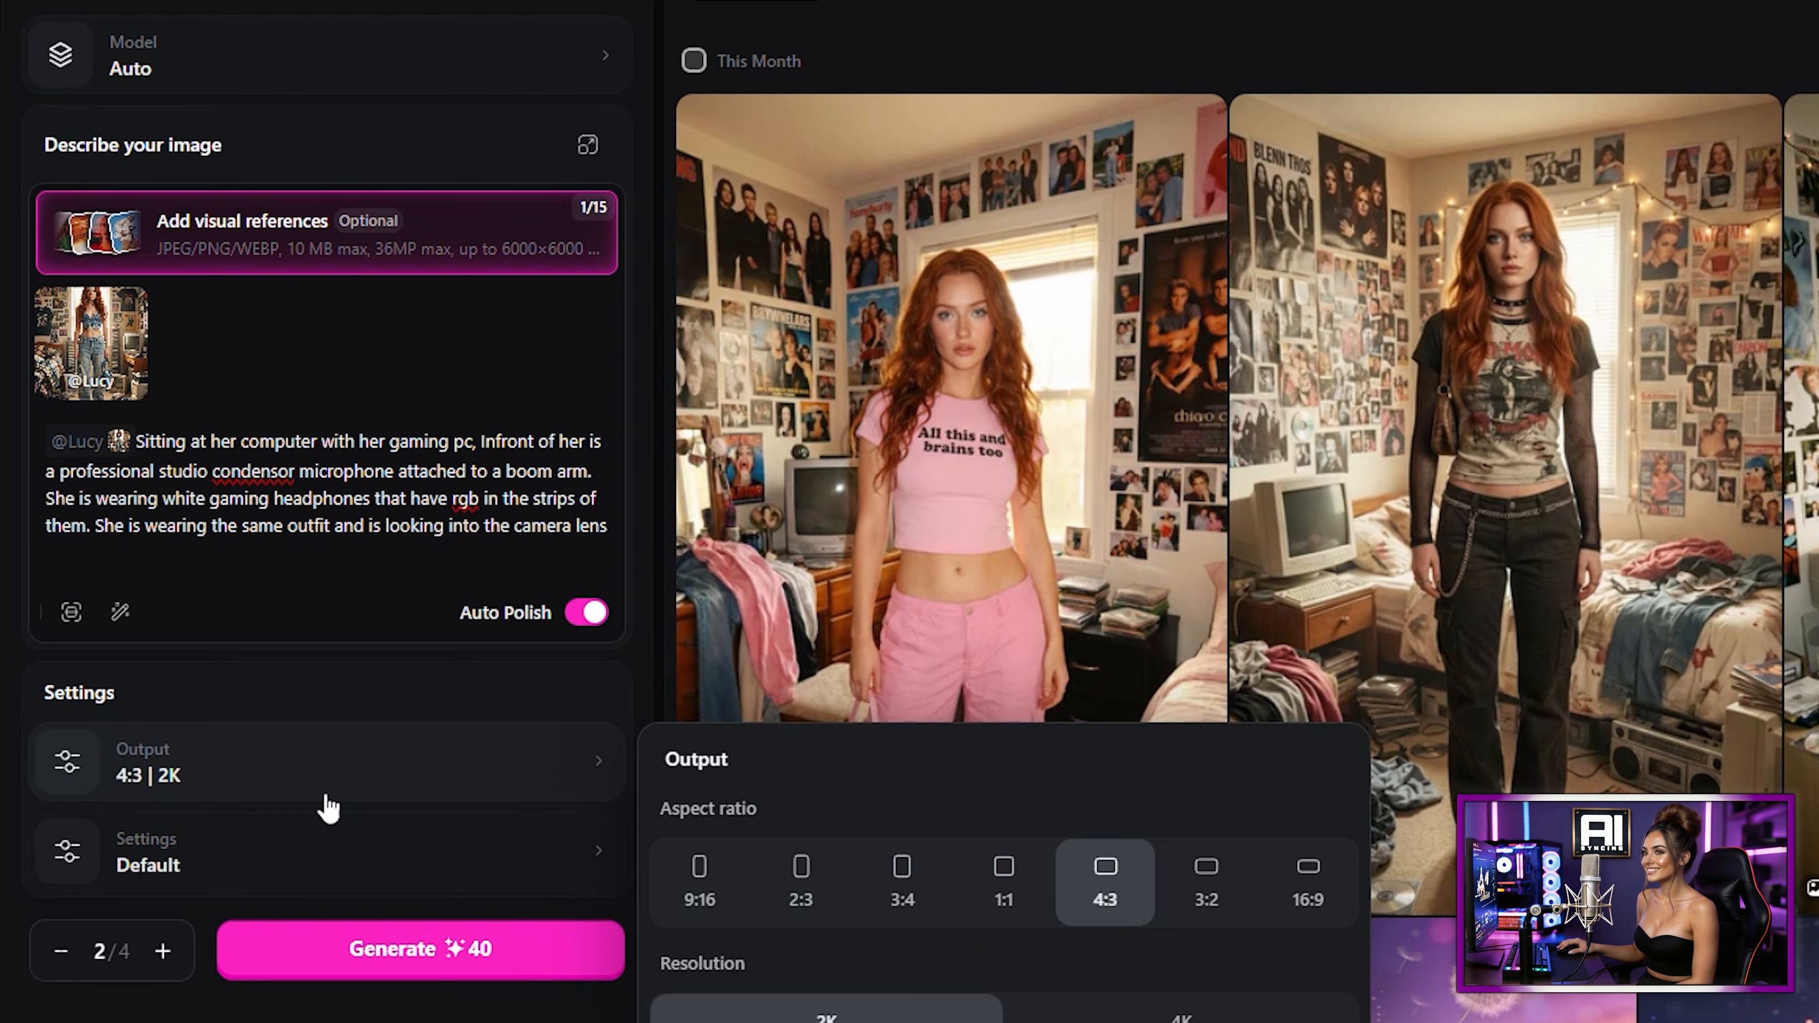
{"action": "left_click", "coordinate": [1314, 906]}
{"action": "key", "text": "Escape"}
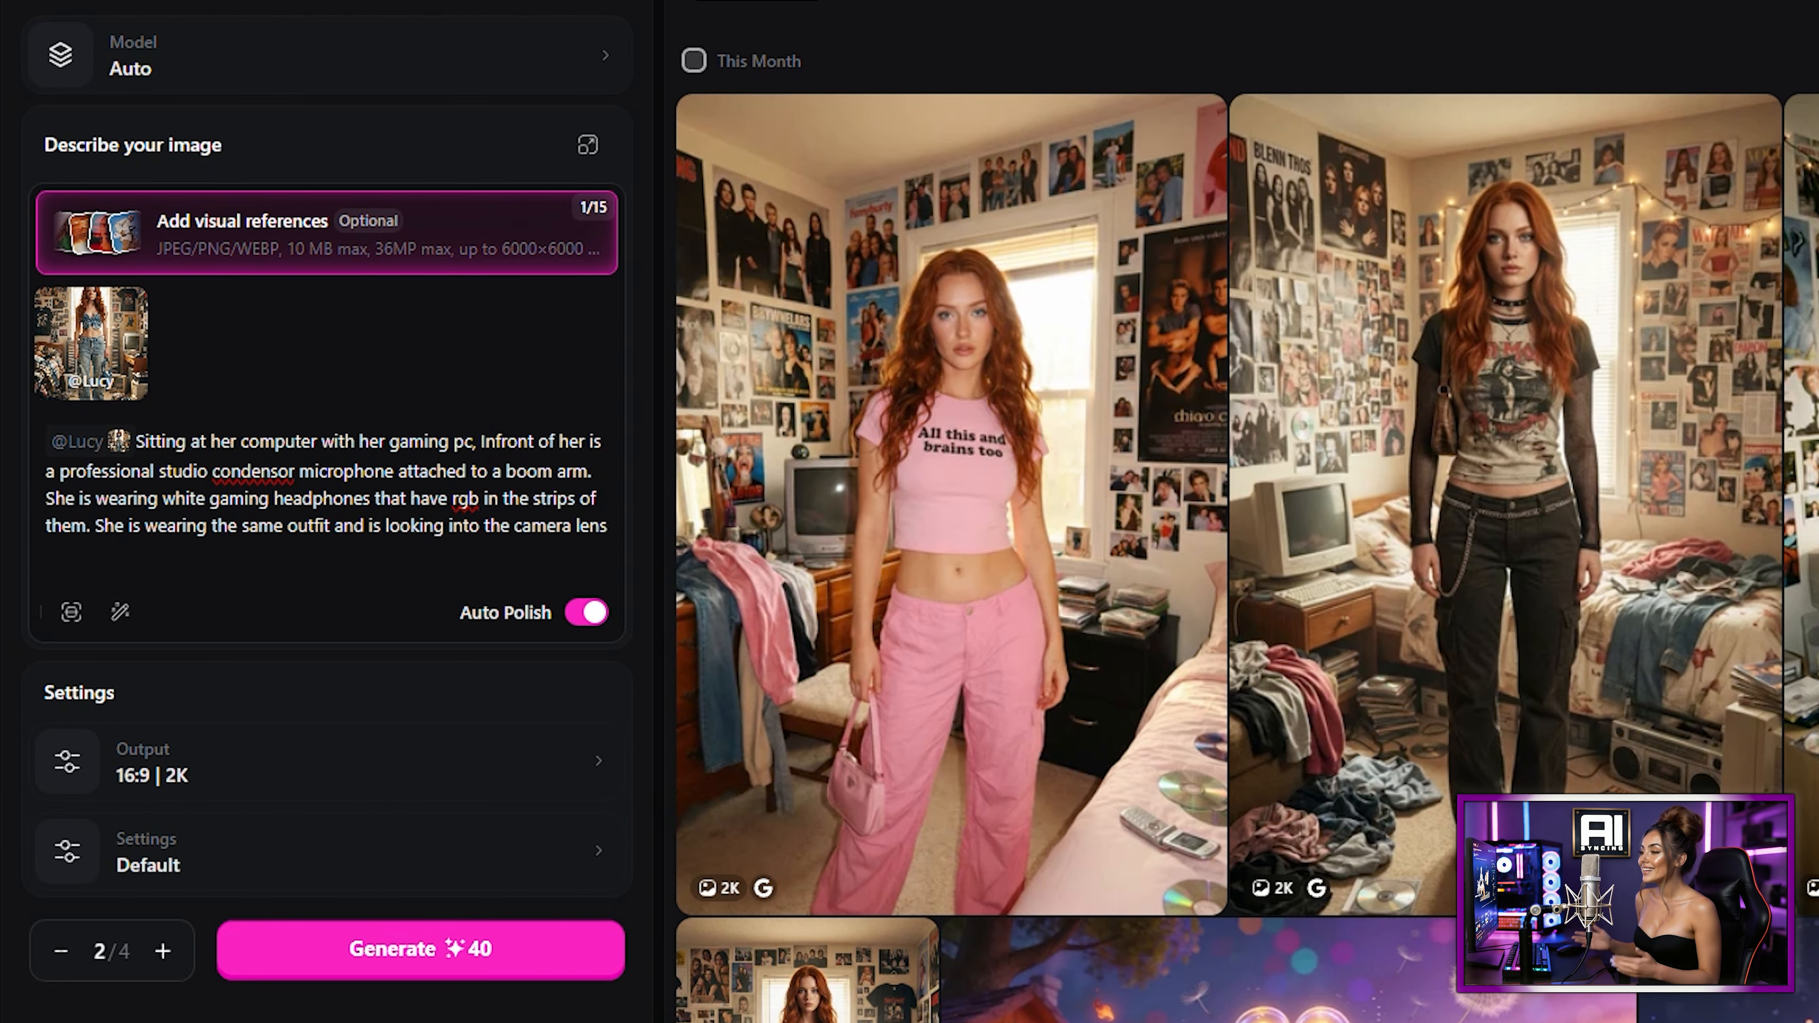
{"action": "left_click", "coordinate": [435, 953]}
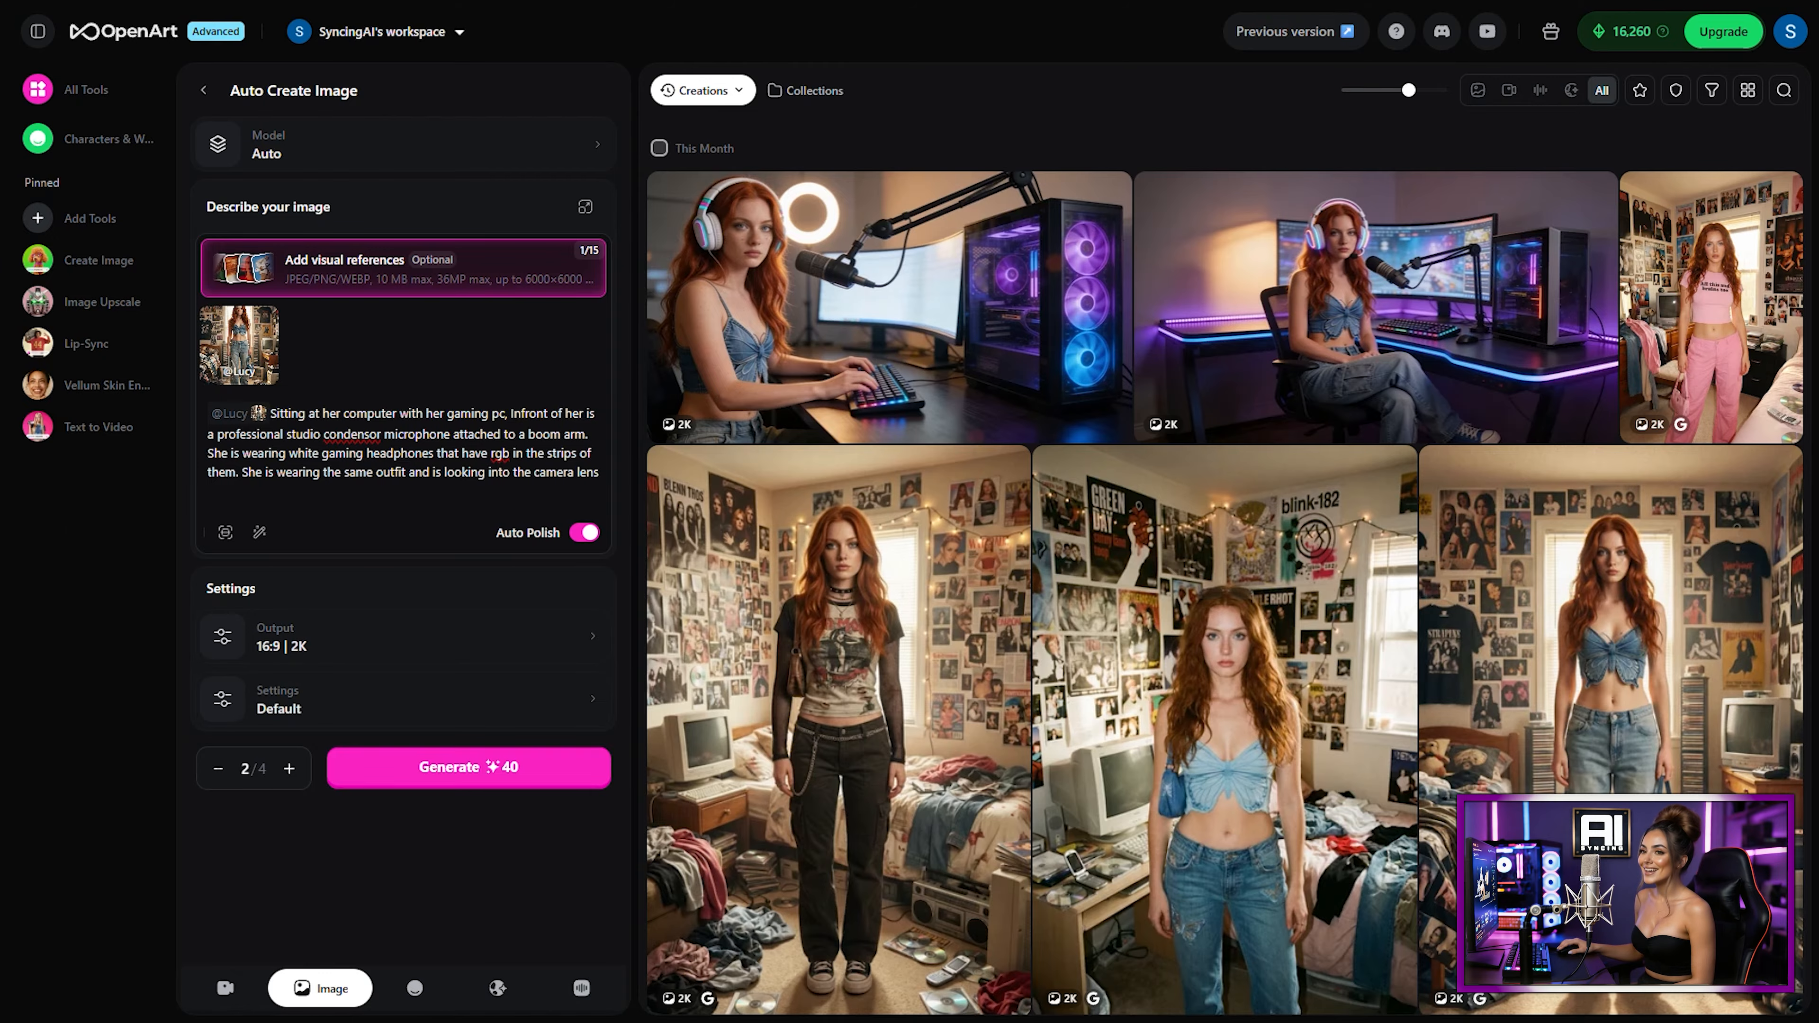
Step: Add the Skye V3 character as a second visual reference
{"action": "left_click", "coordinate": [963, 249]}
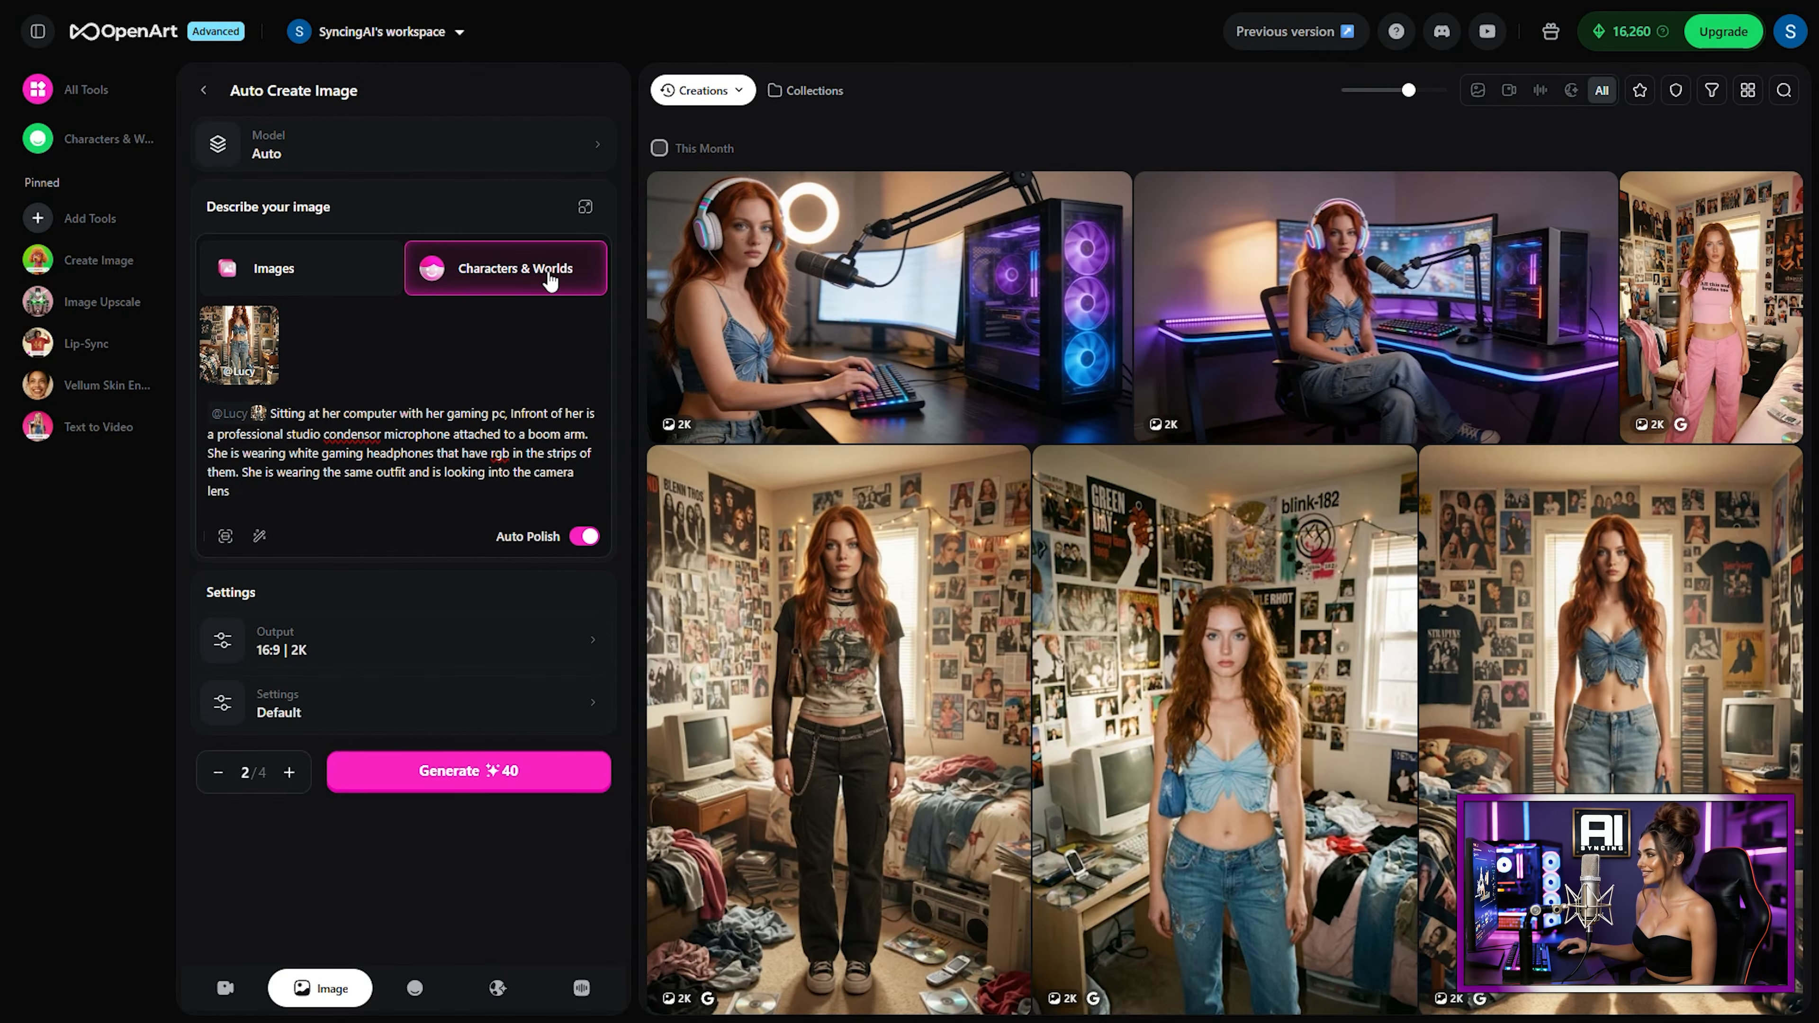
{"action": "left_click", "coordinate": [549, 281]}
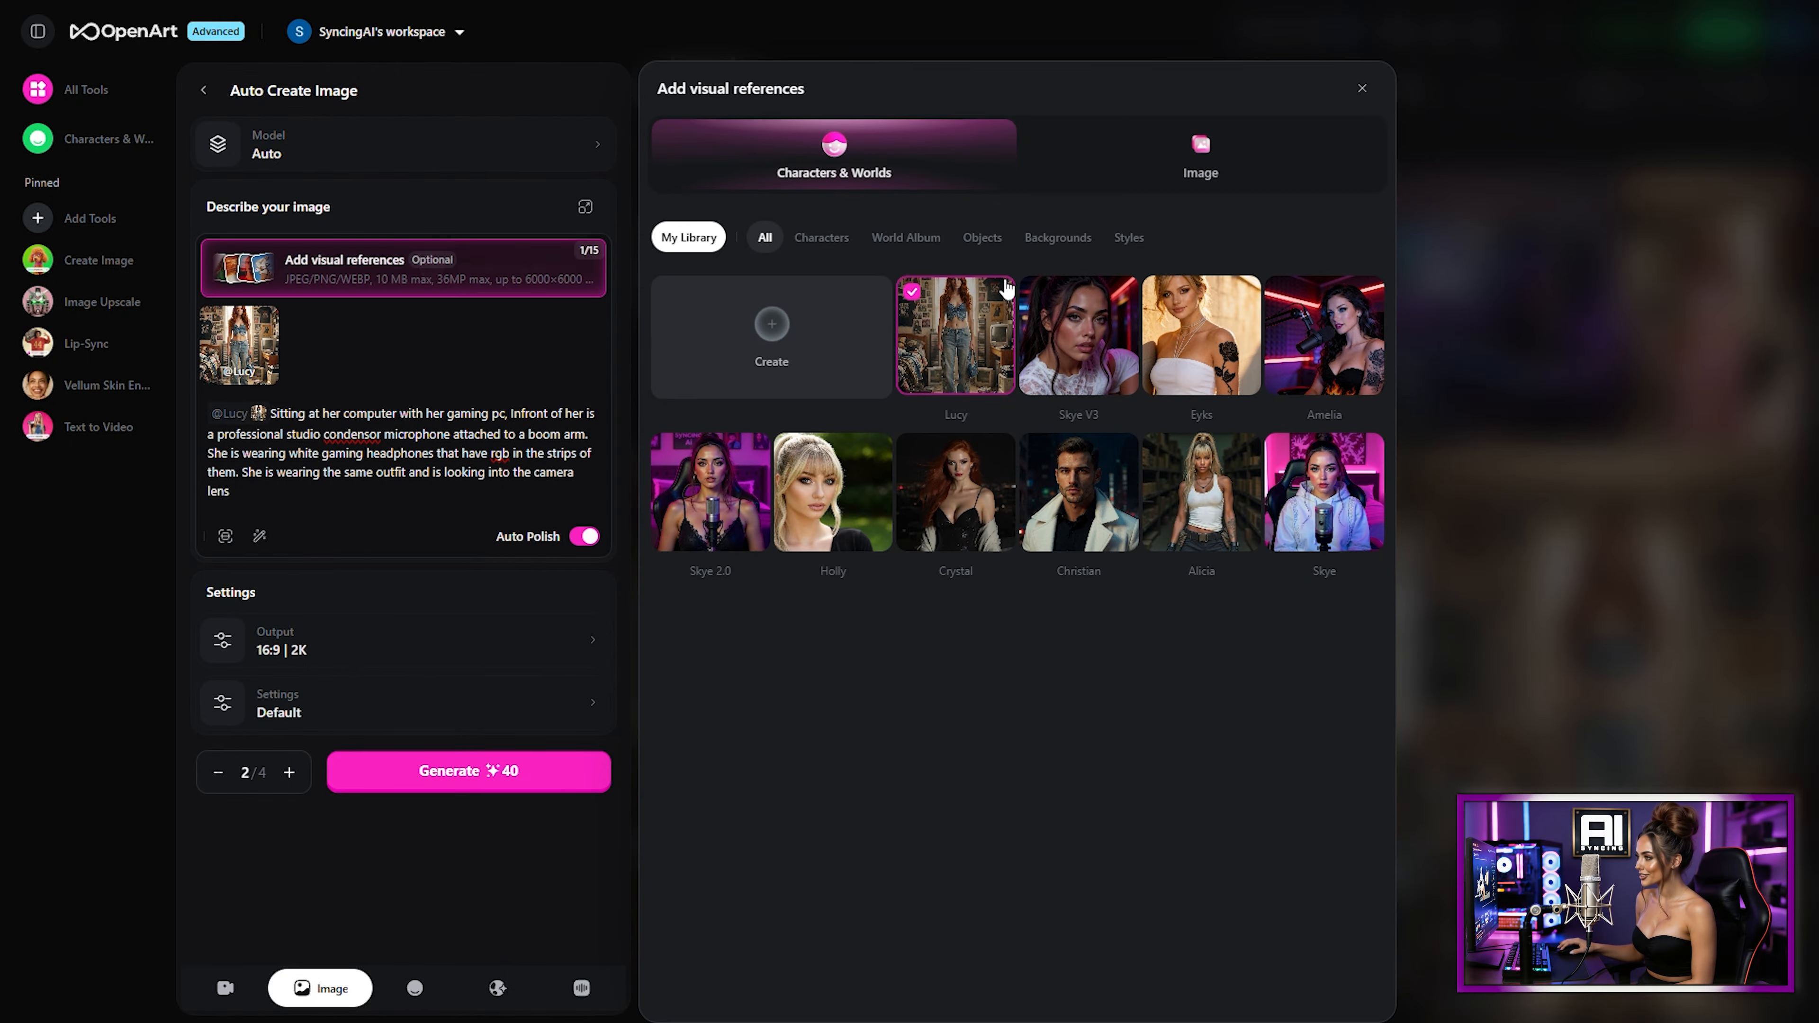
{"action": "left_click", "coordinate": [1084, 358]}
{"action": "left_click", "coordinate": [1496, 611]}
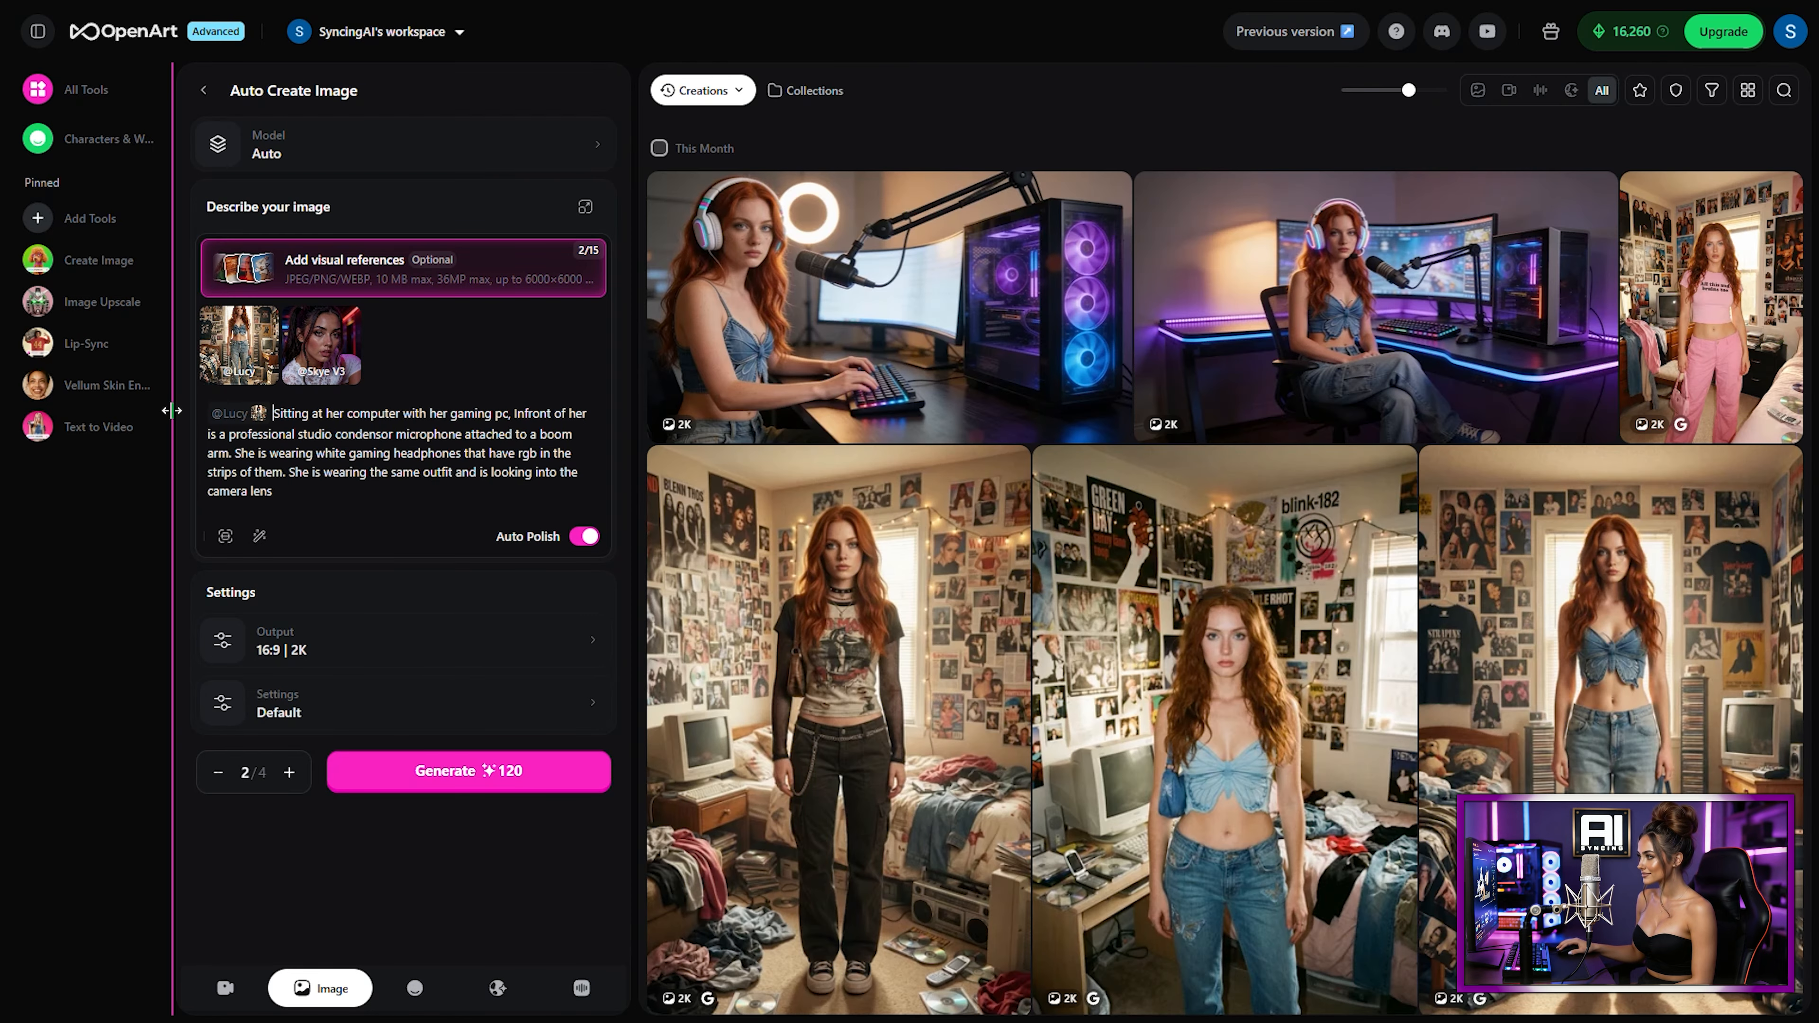
{"action": "type", "text": "@"}
{"action": "key", "text": "Down"}
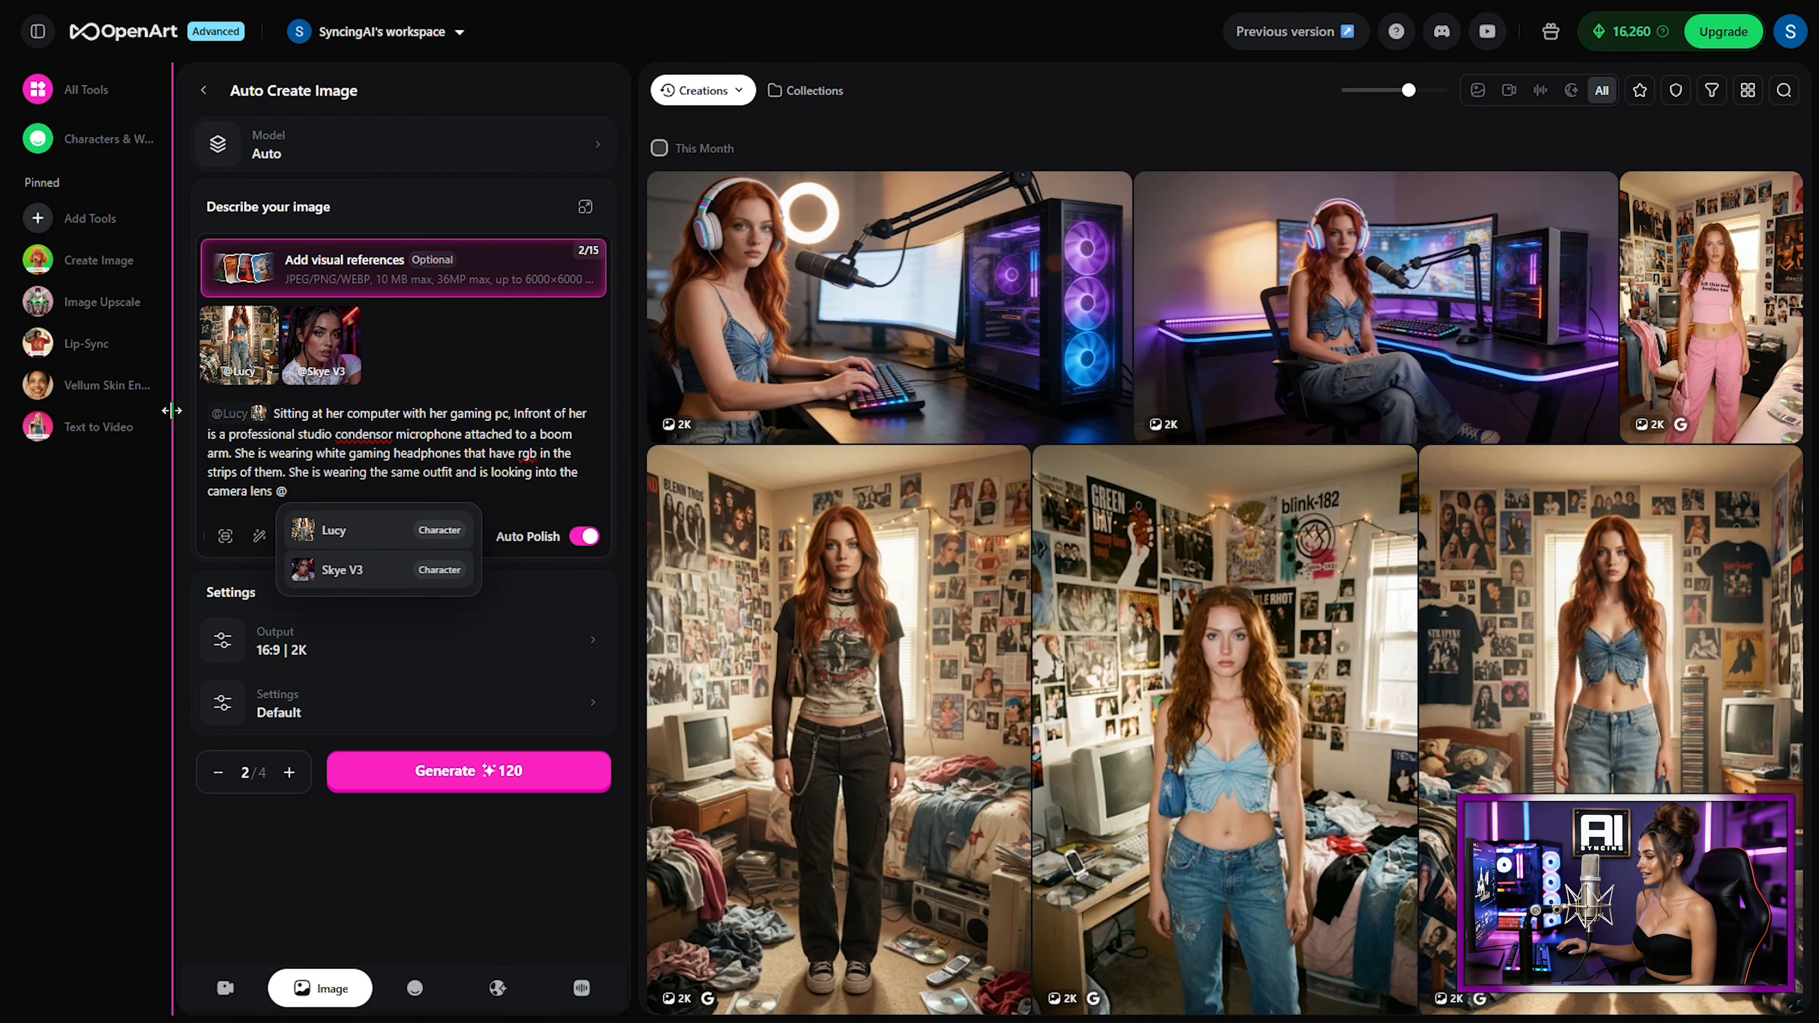
{"action": "key", "text": "Return"}
{"action": "type", "text": "Is standing behind"}
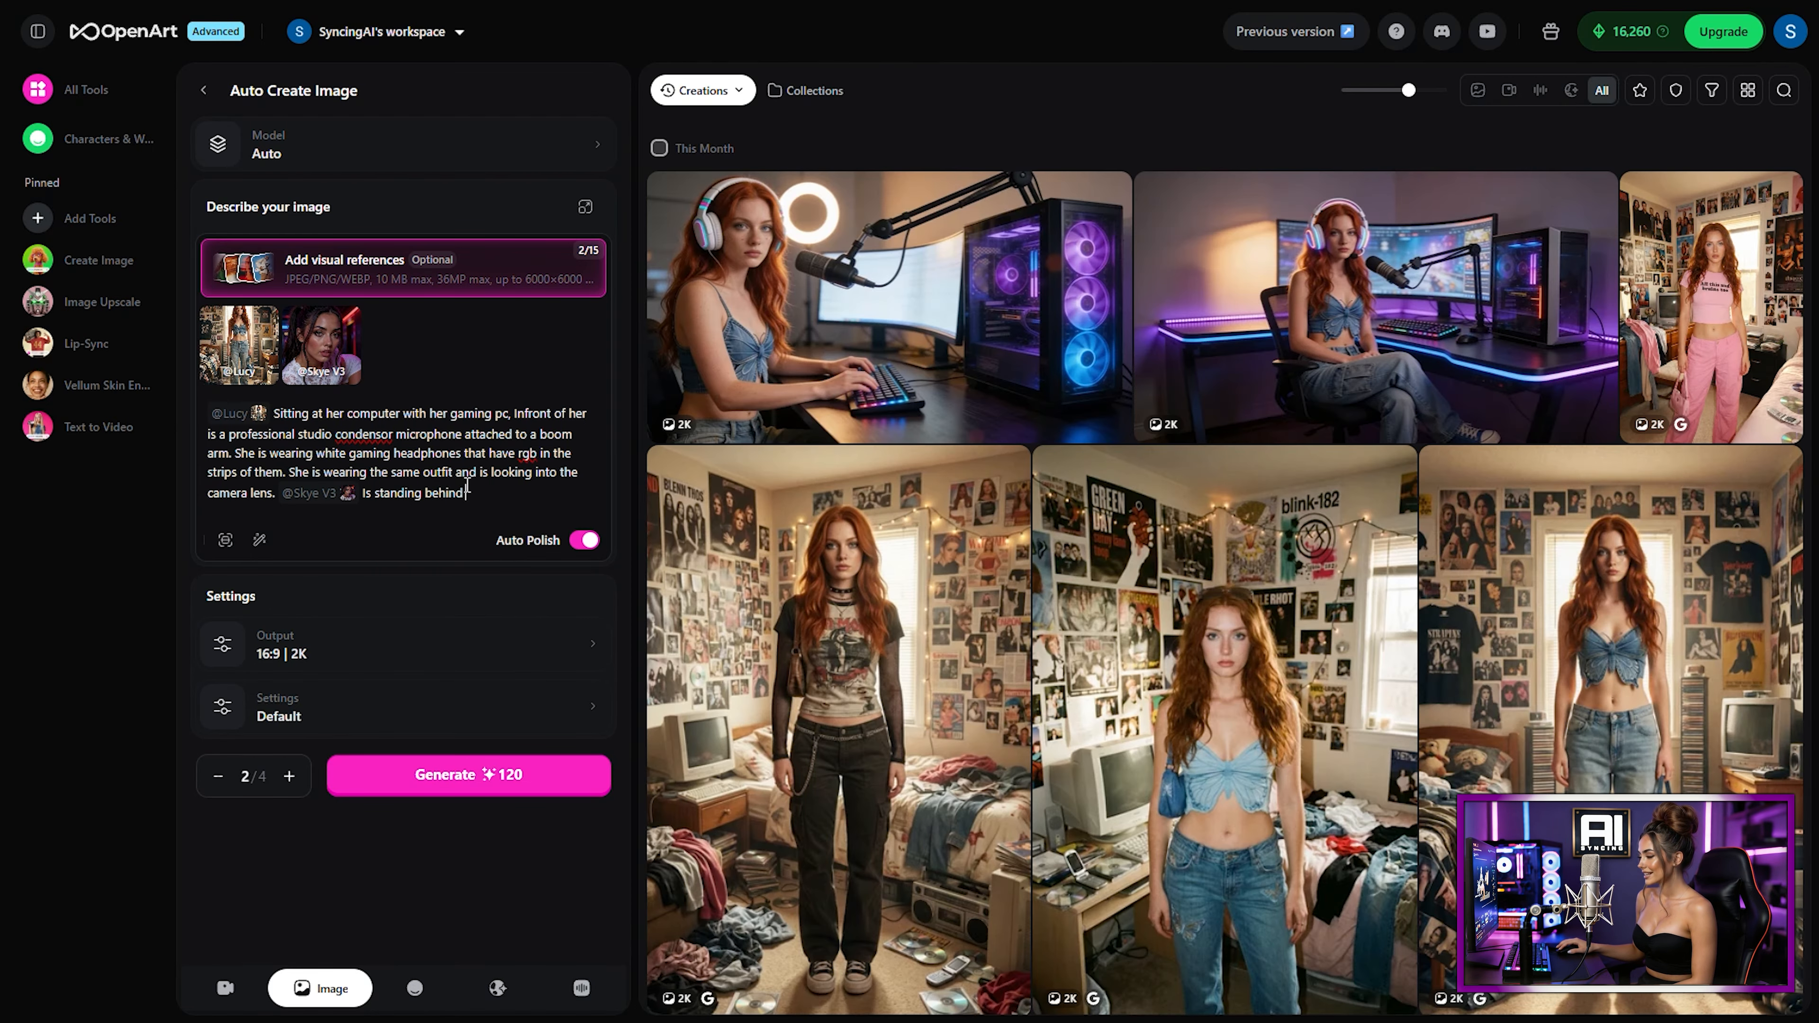
{"action": "type", "text": " her with her hand on her shoulder looking"}
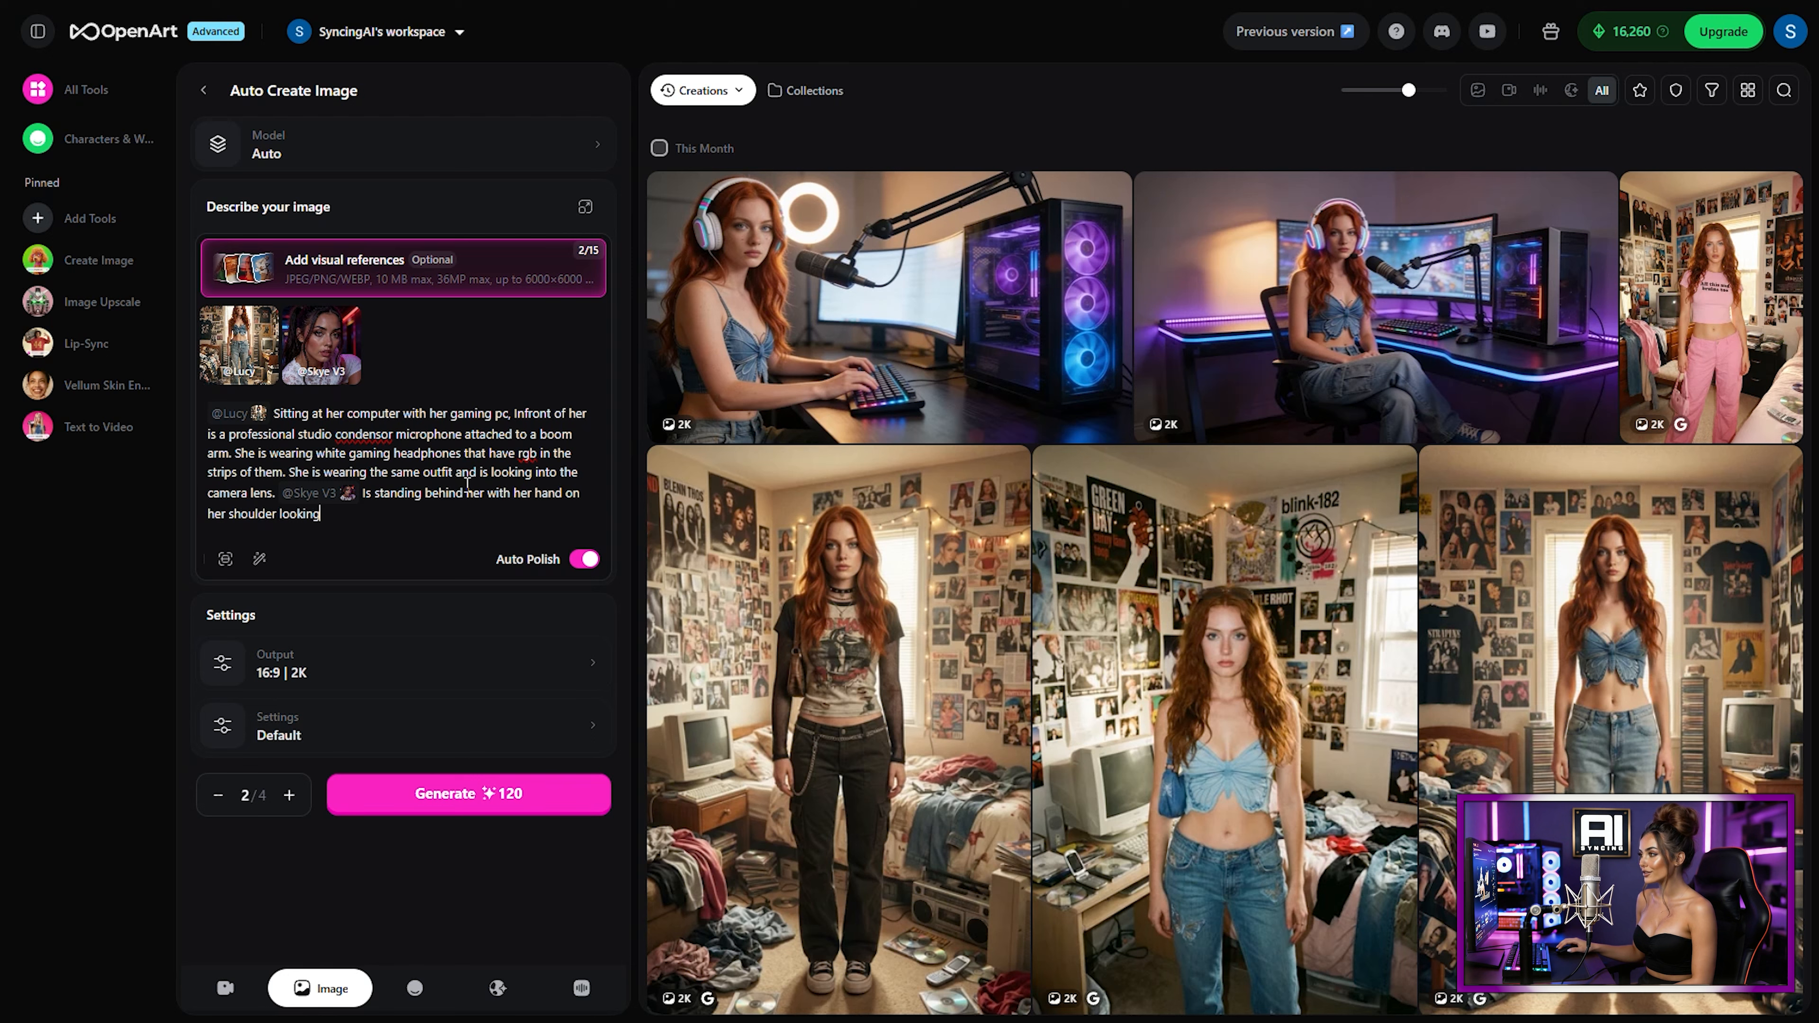
{"action": "type", "text": " into the camera lens, She is wearing a "}
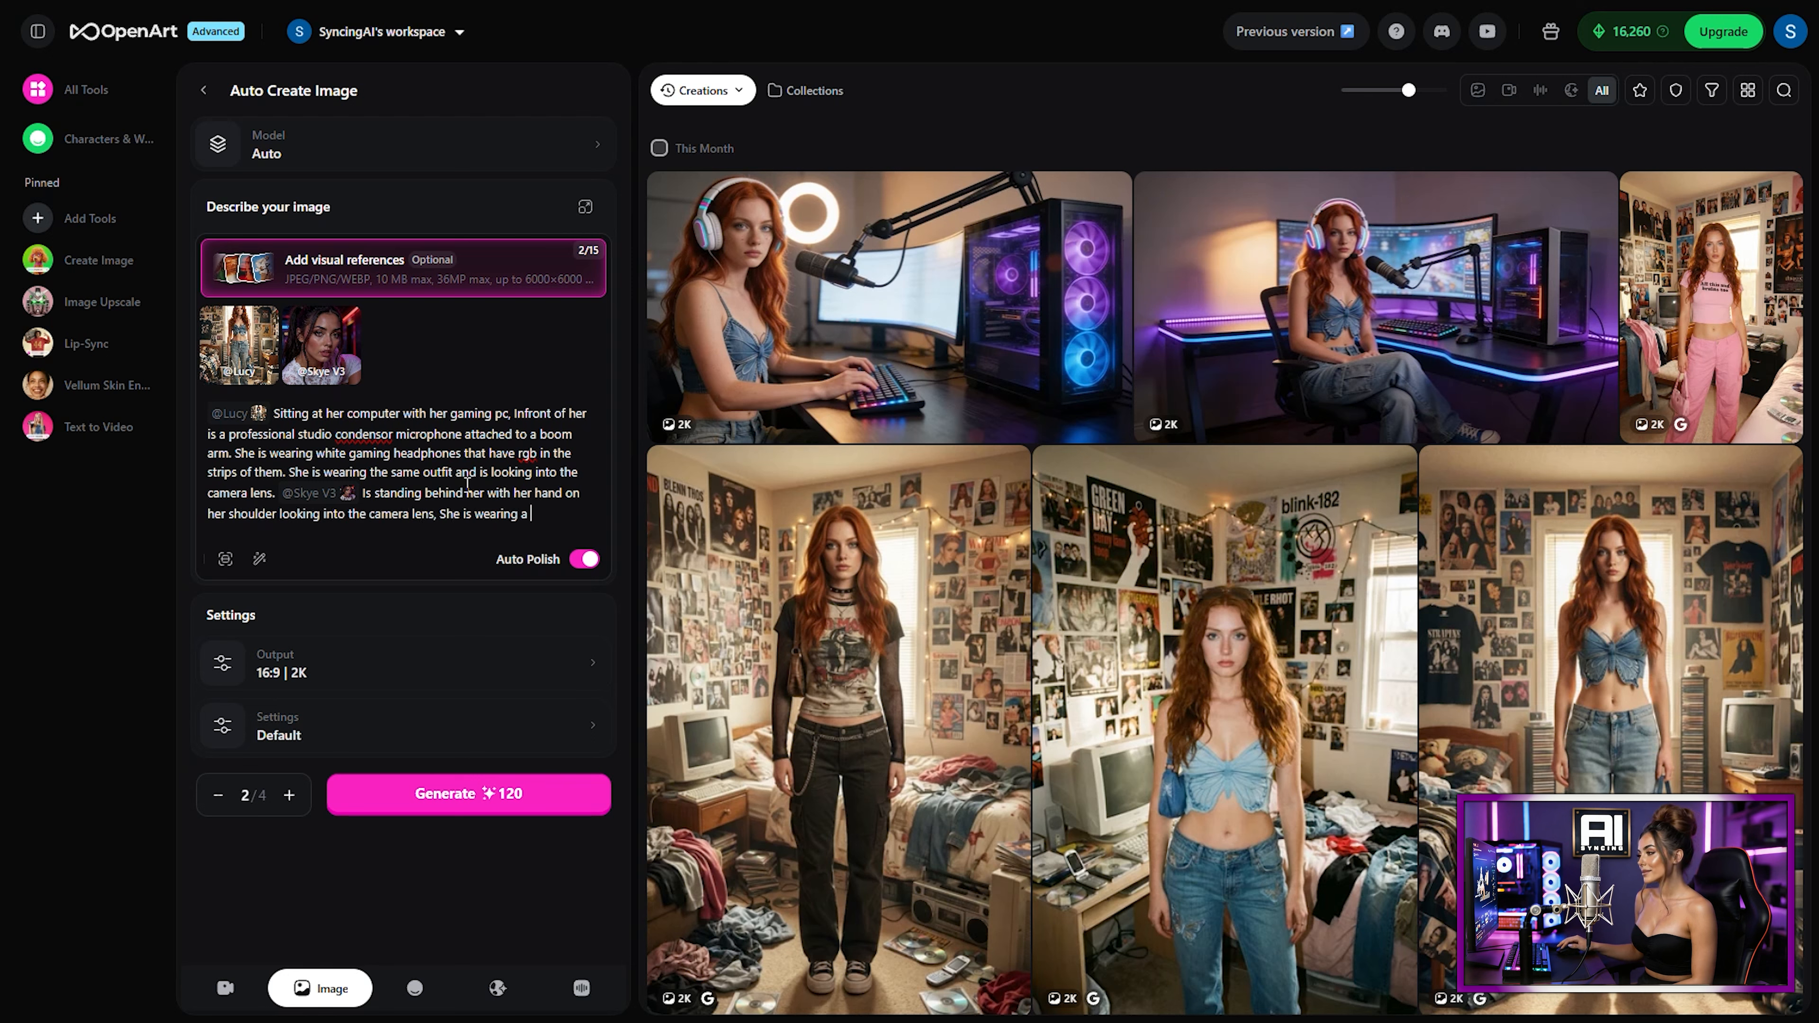
{"action": "type", "text": "black top and b"}
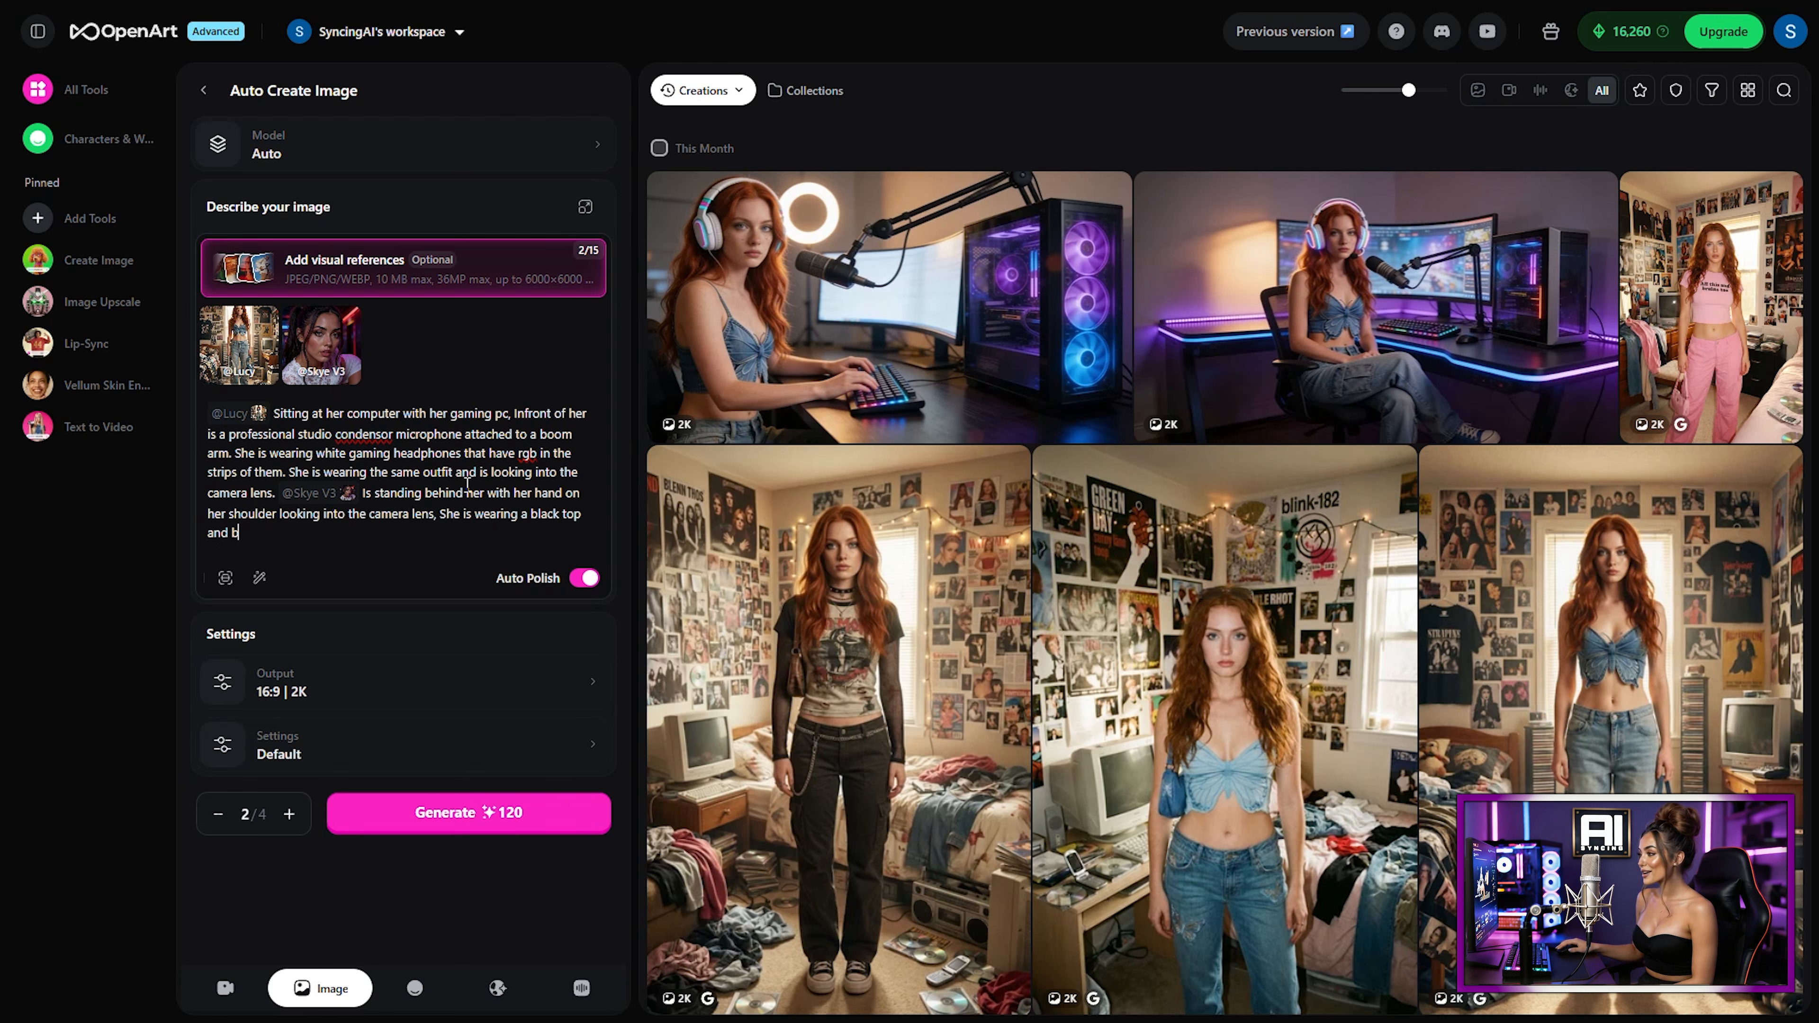
{"action": "type", "text": "lue jeans and is looking into the camera lens"}
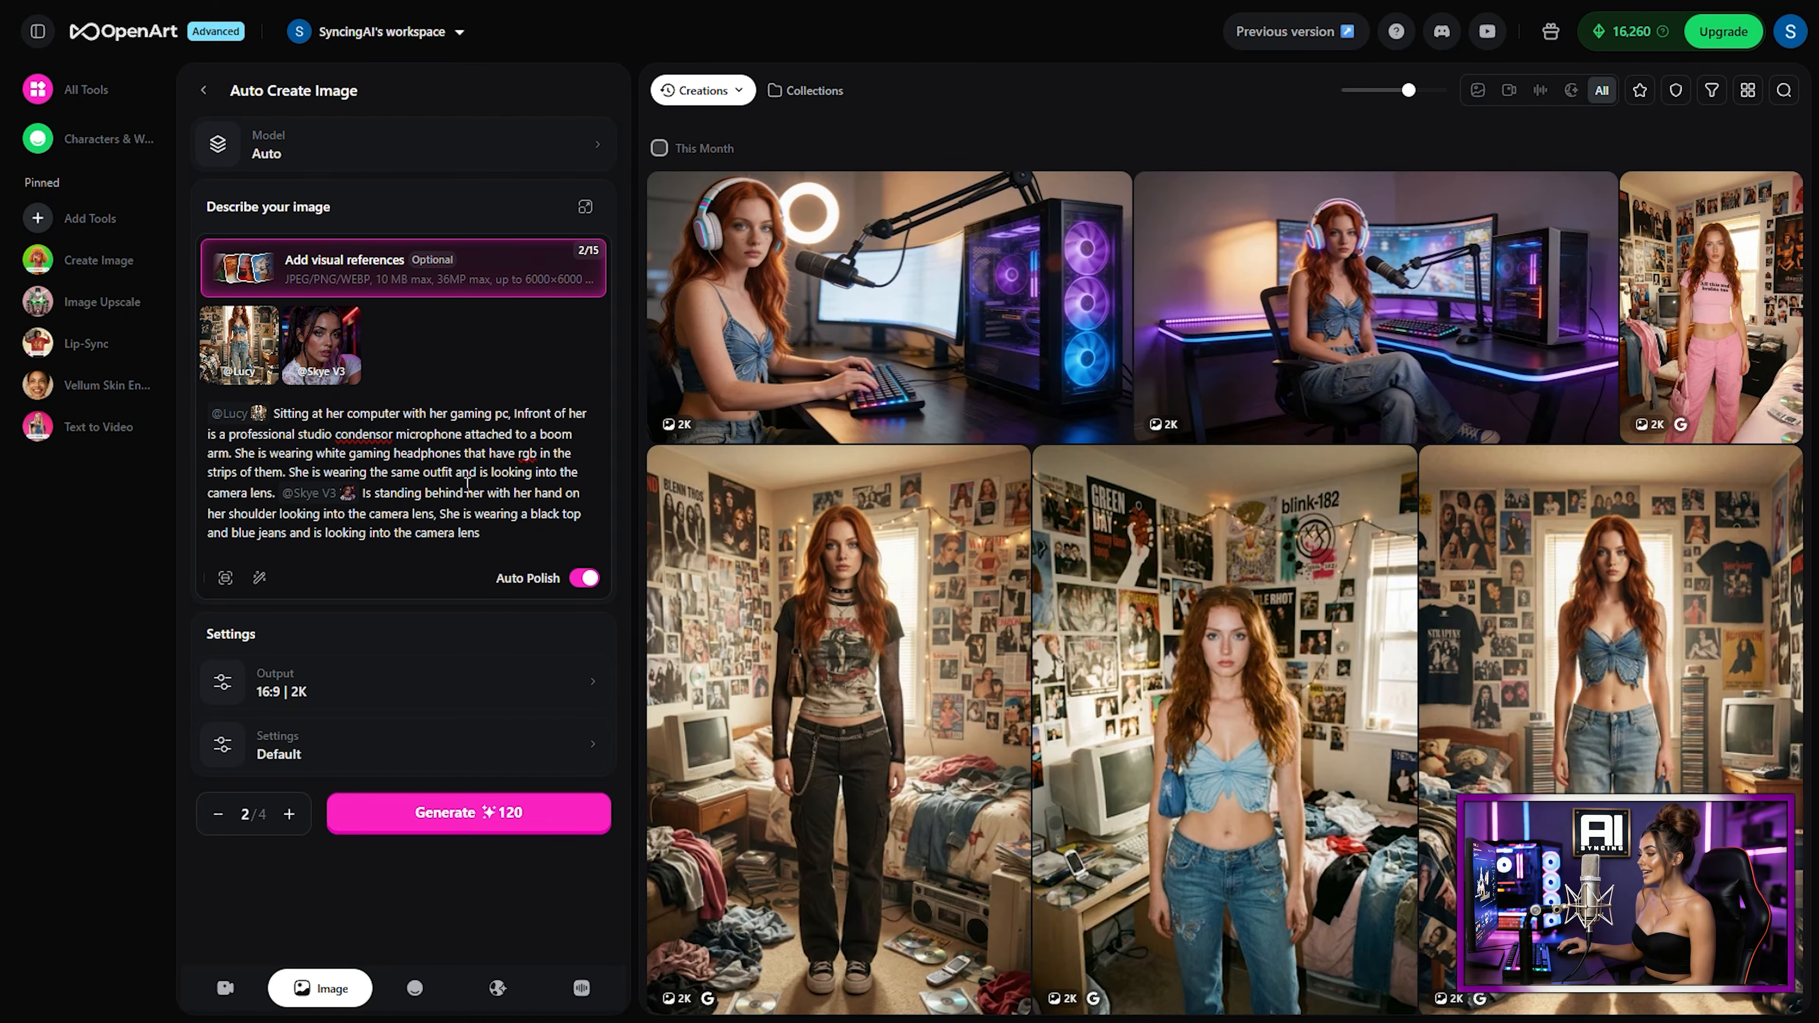
{"action": "left_click", "coordinate": [479, 813]}
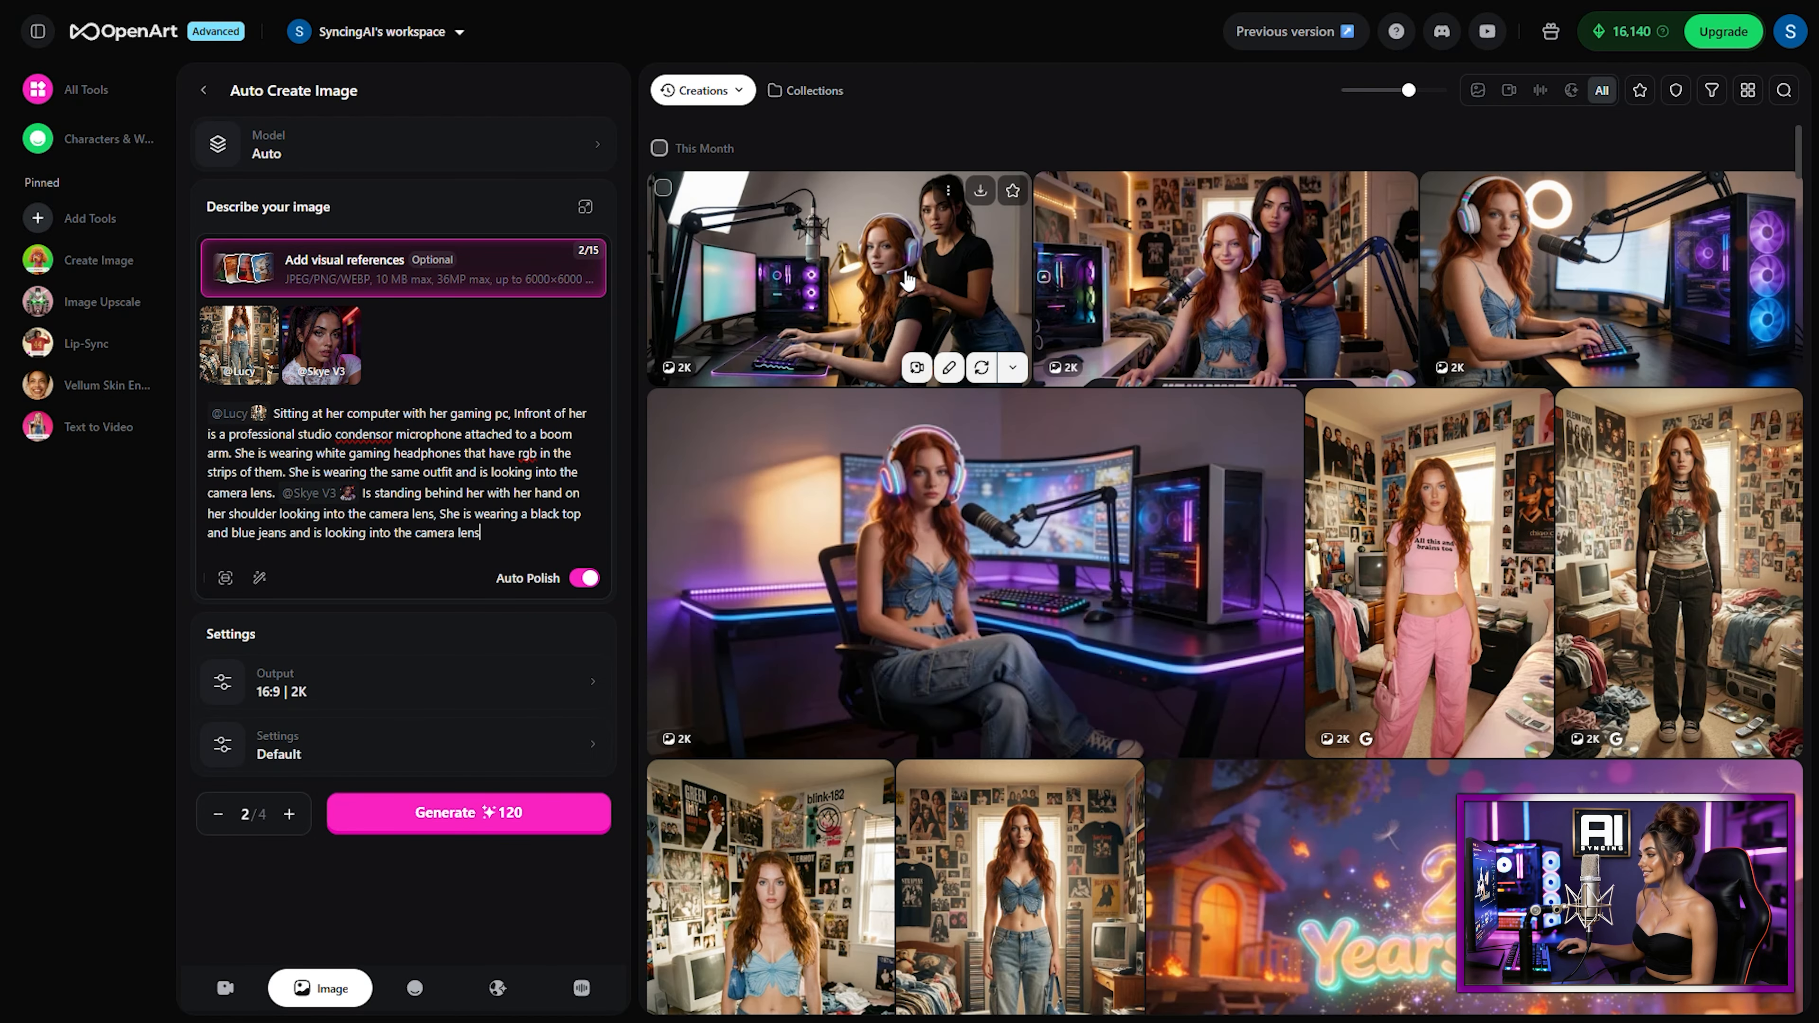
Step: Open the generated two-character image, send it to image-to-video, and choose the Kling 3.0 Omni model
{"action": "left_click", "coordinate": [906, 280]}
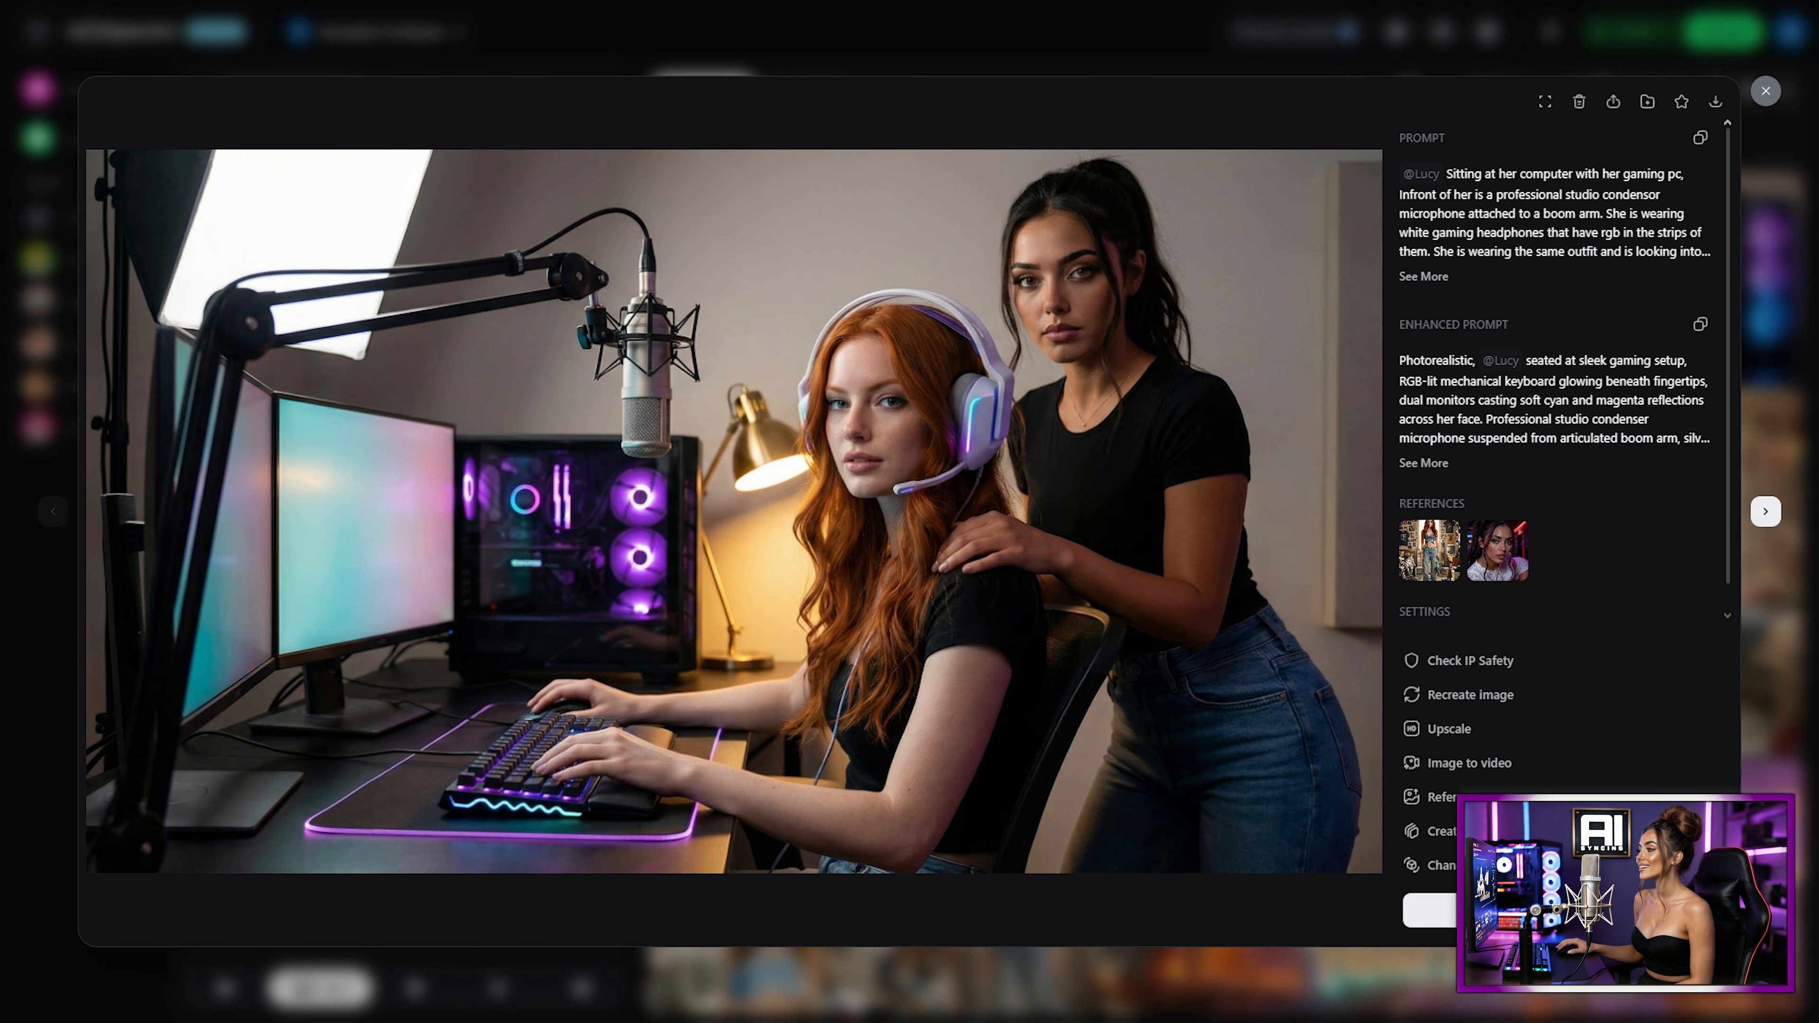
{"action": "left_click", "coordinate": [1520, 761]}
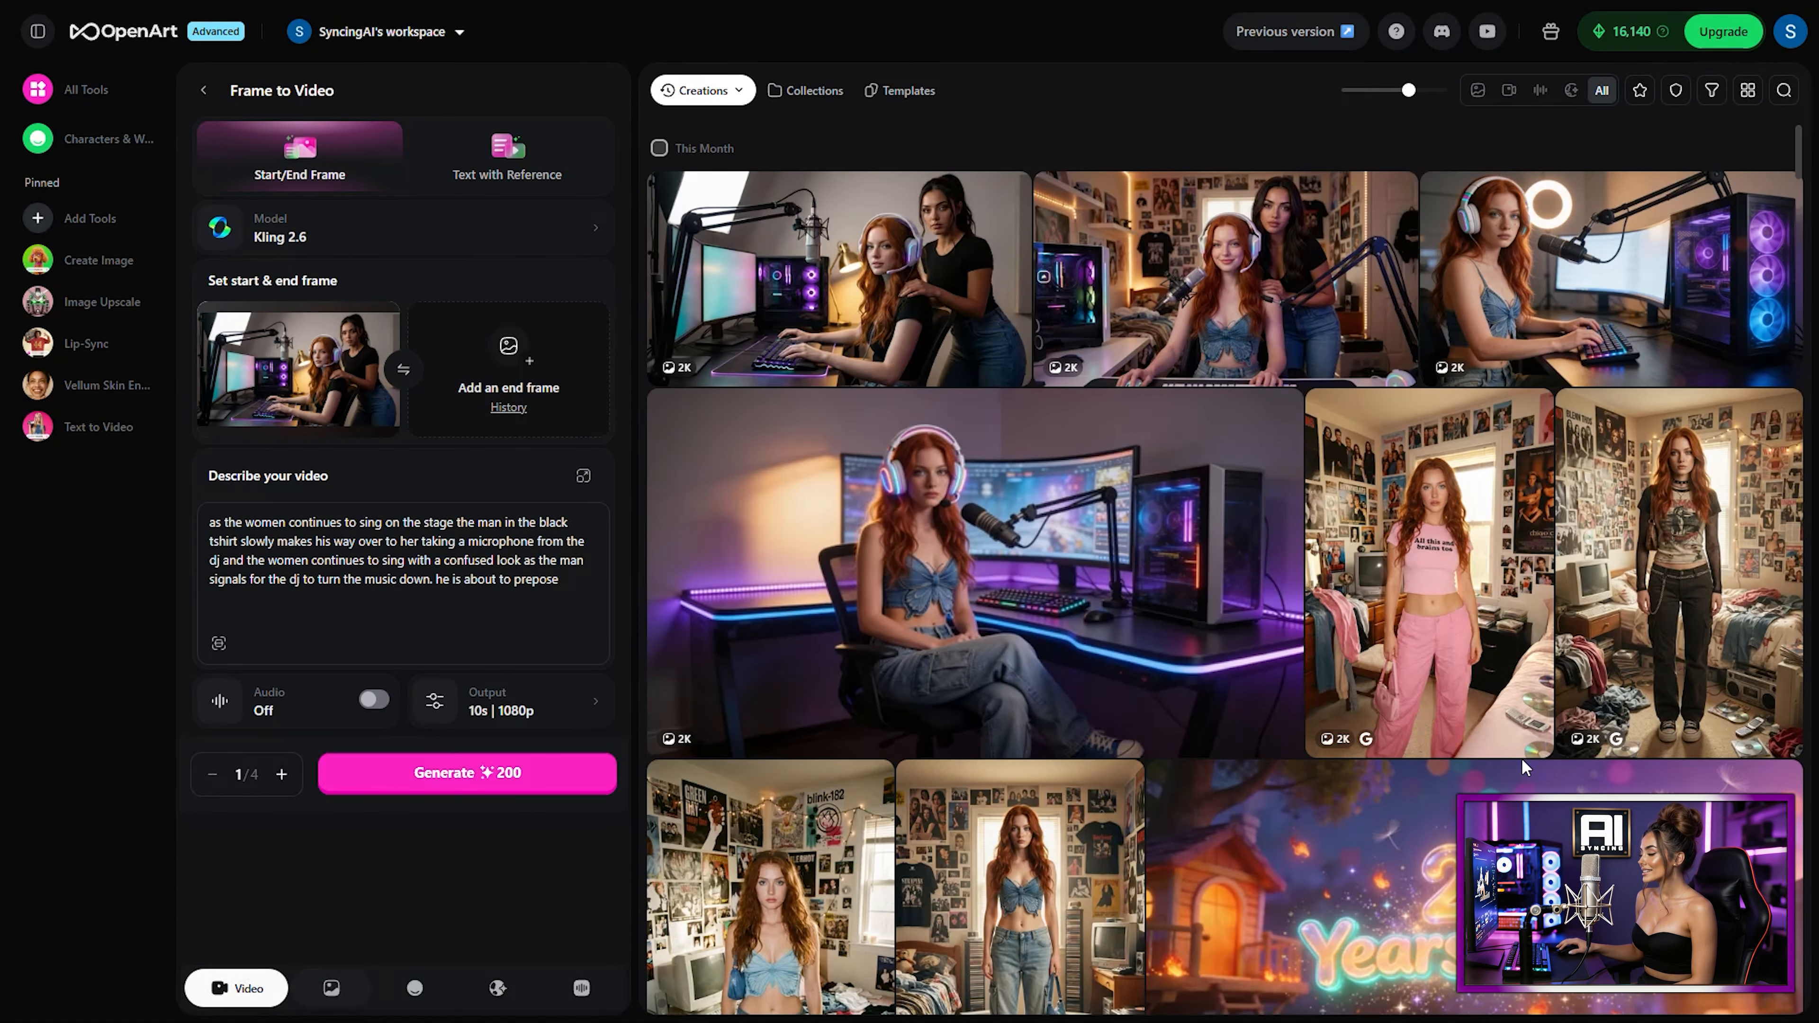
{"action": "left_click", "coordinate": [462, 247]}
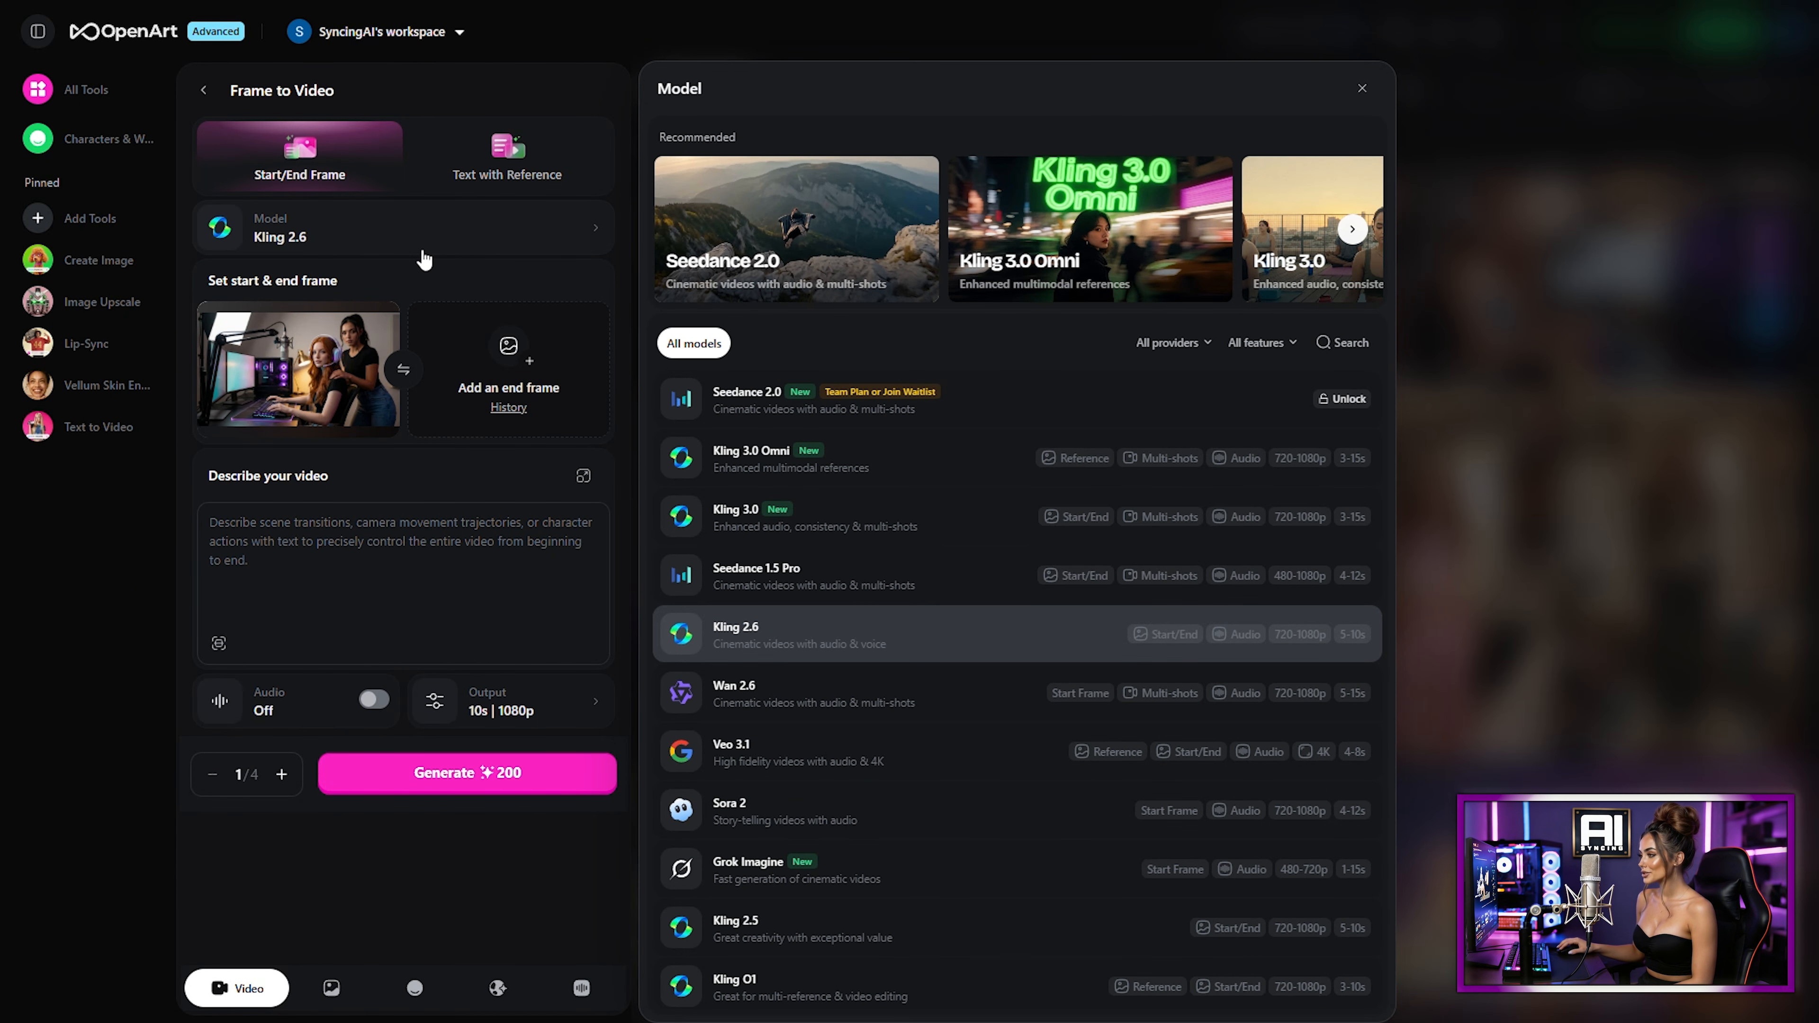
{"action": "left_click", "coordinate": [811, 455]}
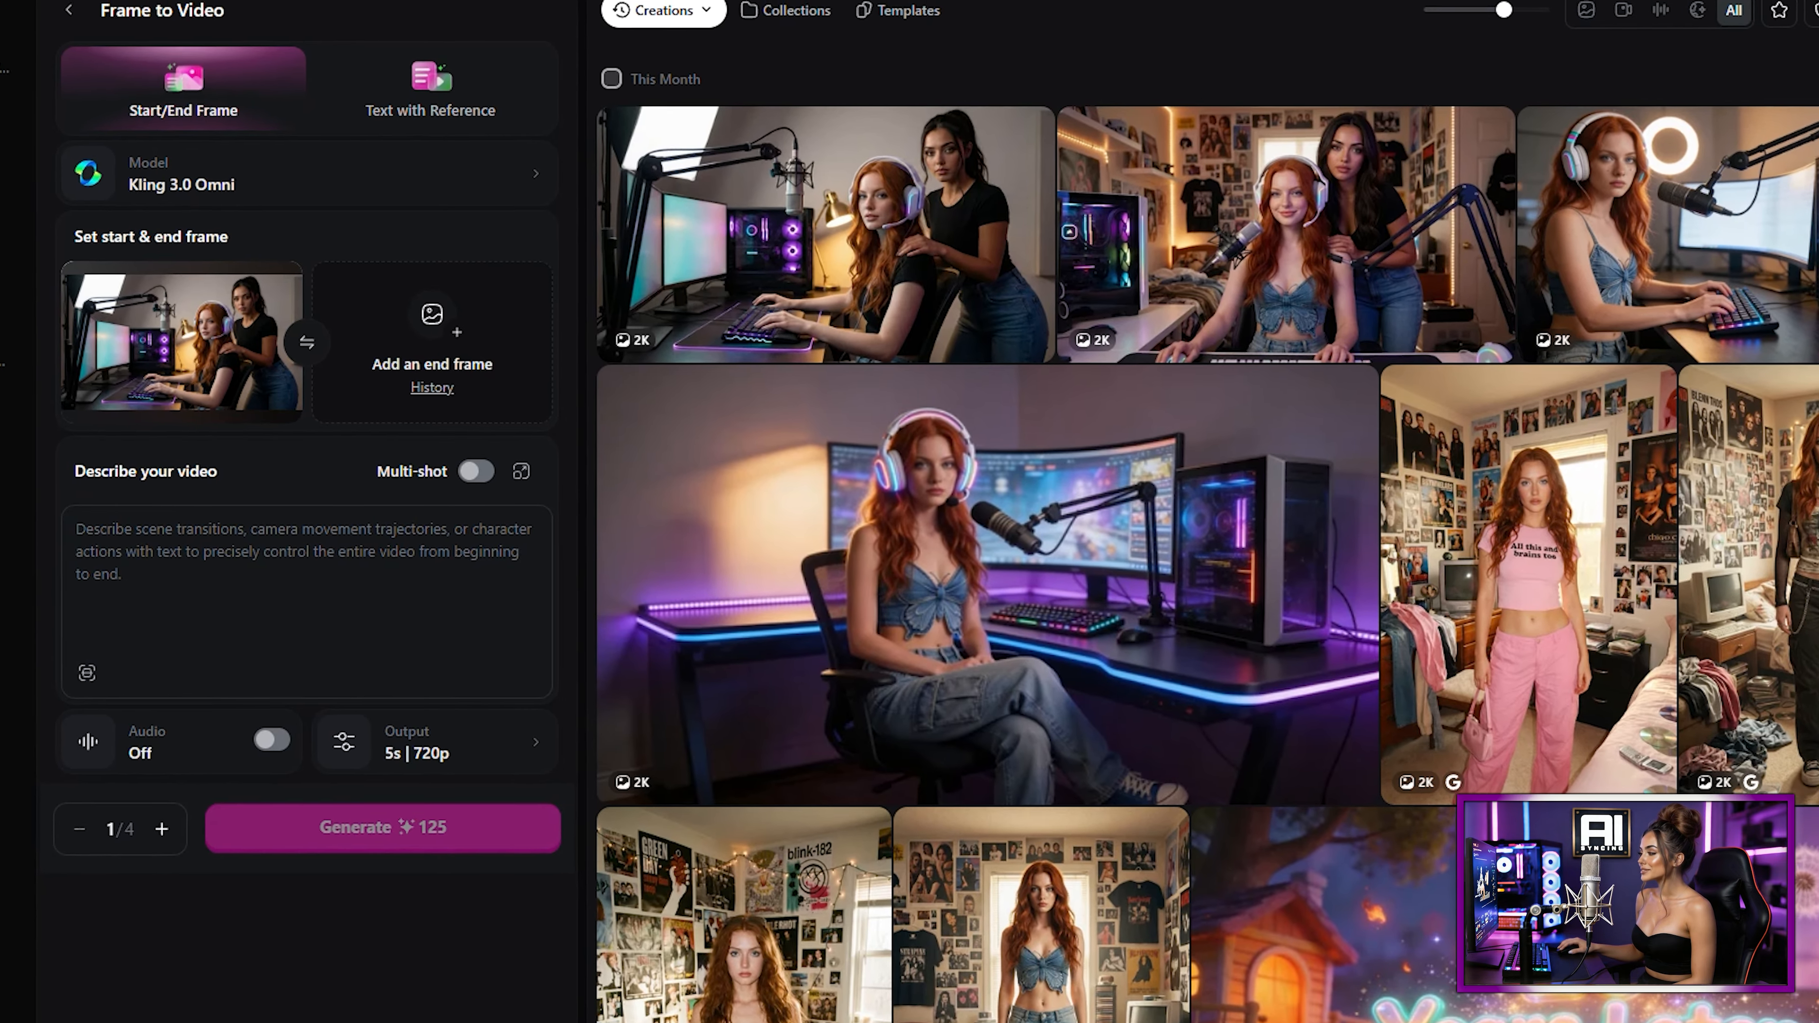
Step: Describe the video: "As the gamer girl is gaming the other girl is looking at the screens also and trying to give her advice on where to go"
{"action": "left_click", "coordinate": [292, 575]}
{"action": "type", "text": "As the gam"}
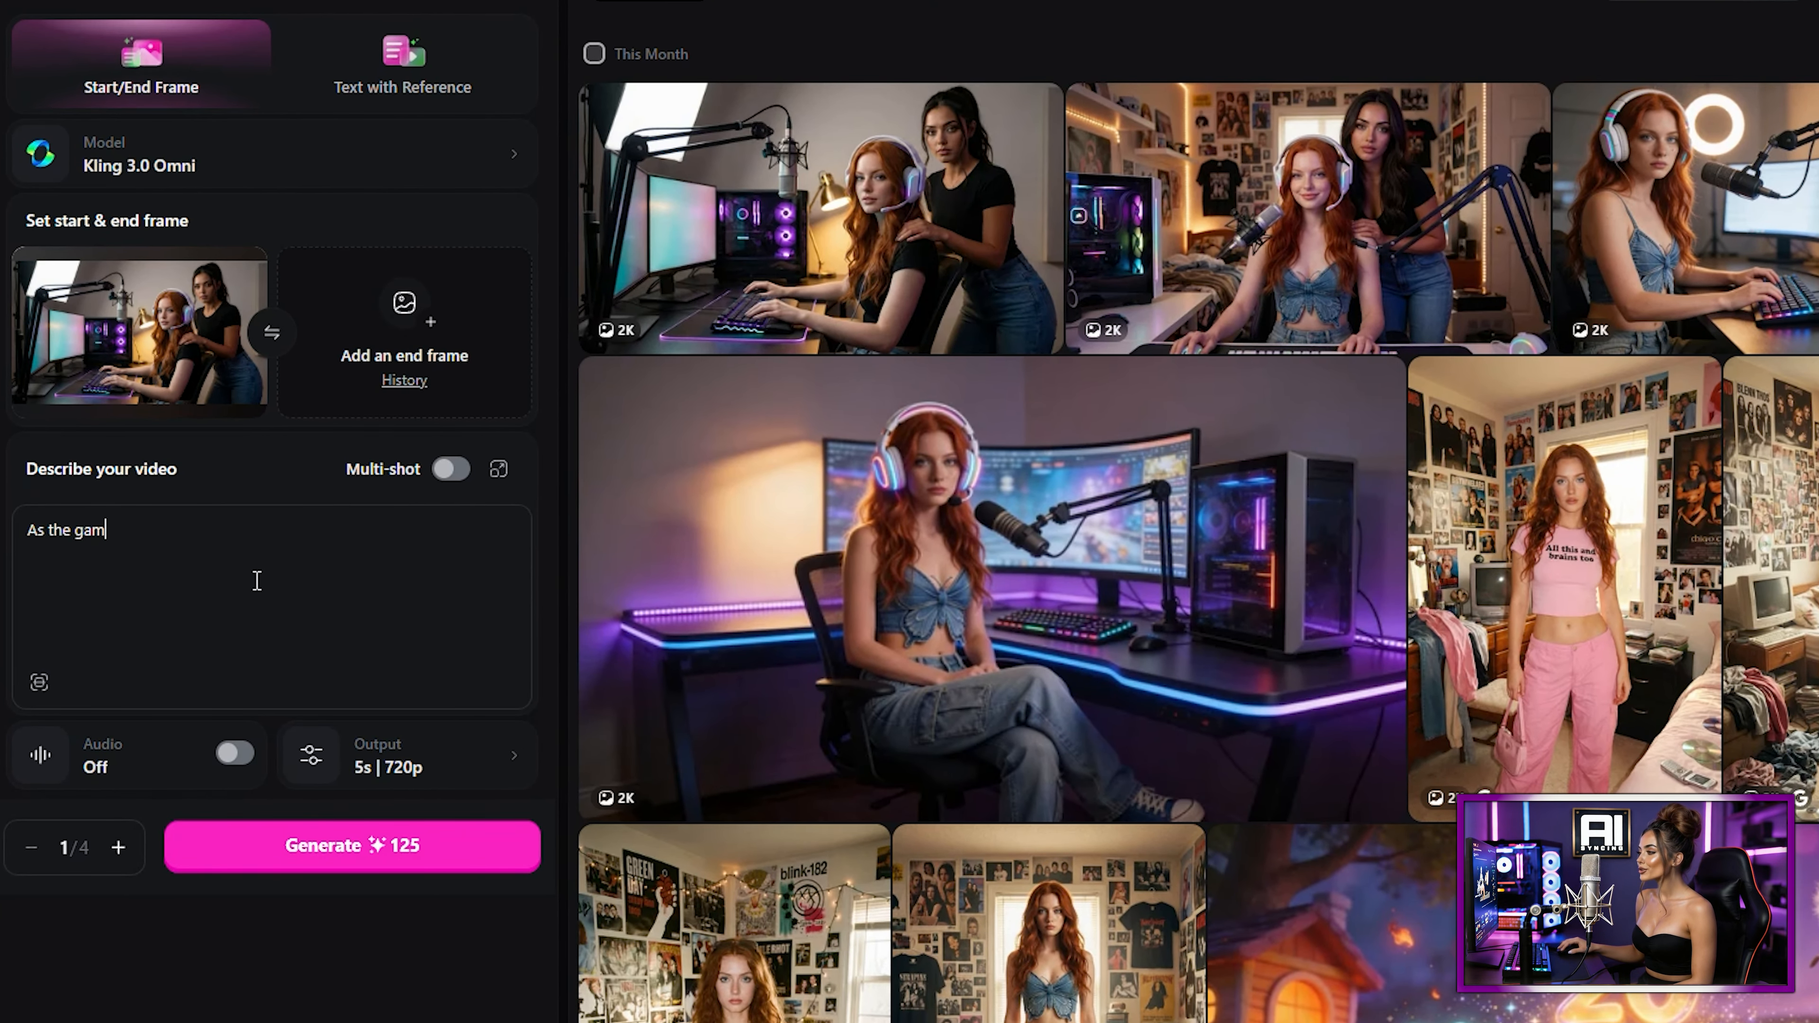
{"action": "type", "text": "er girl is gaming the other girl is looking at the screens also and trying to"}
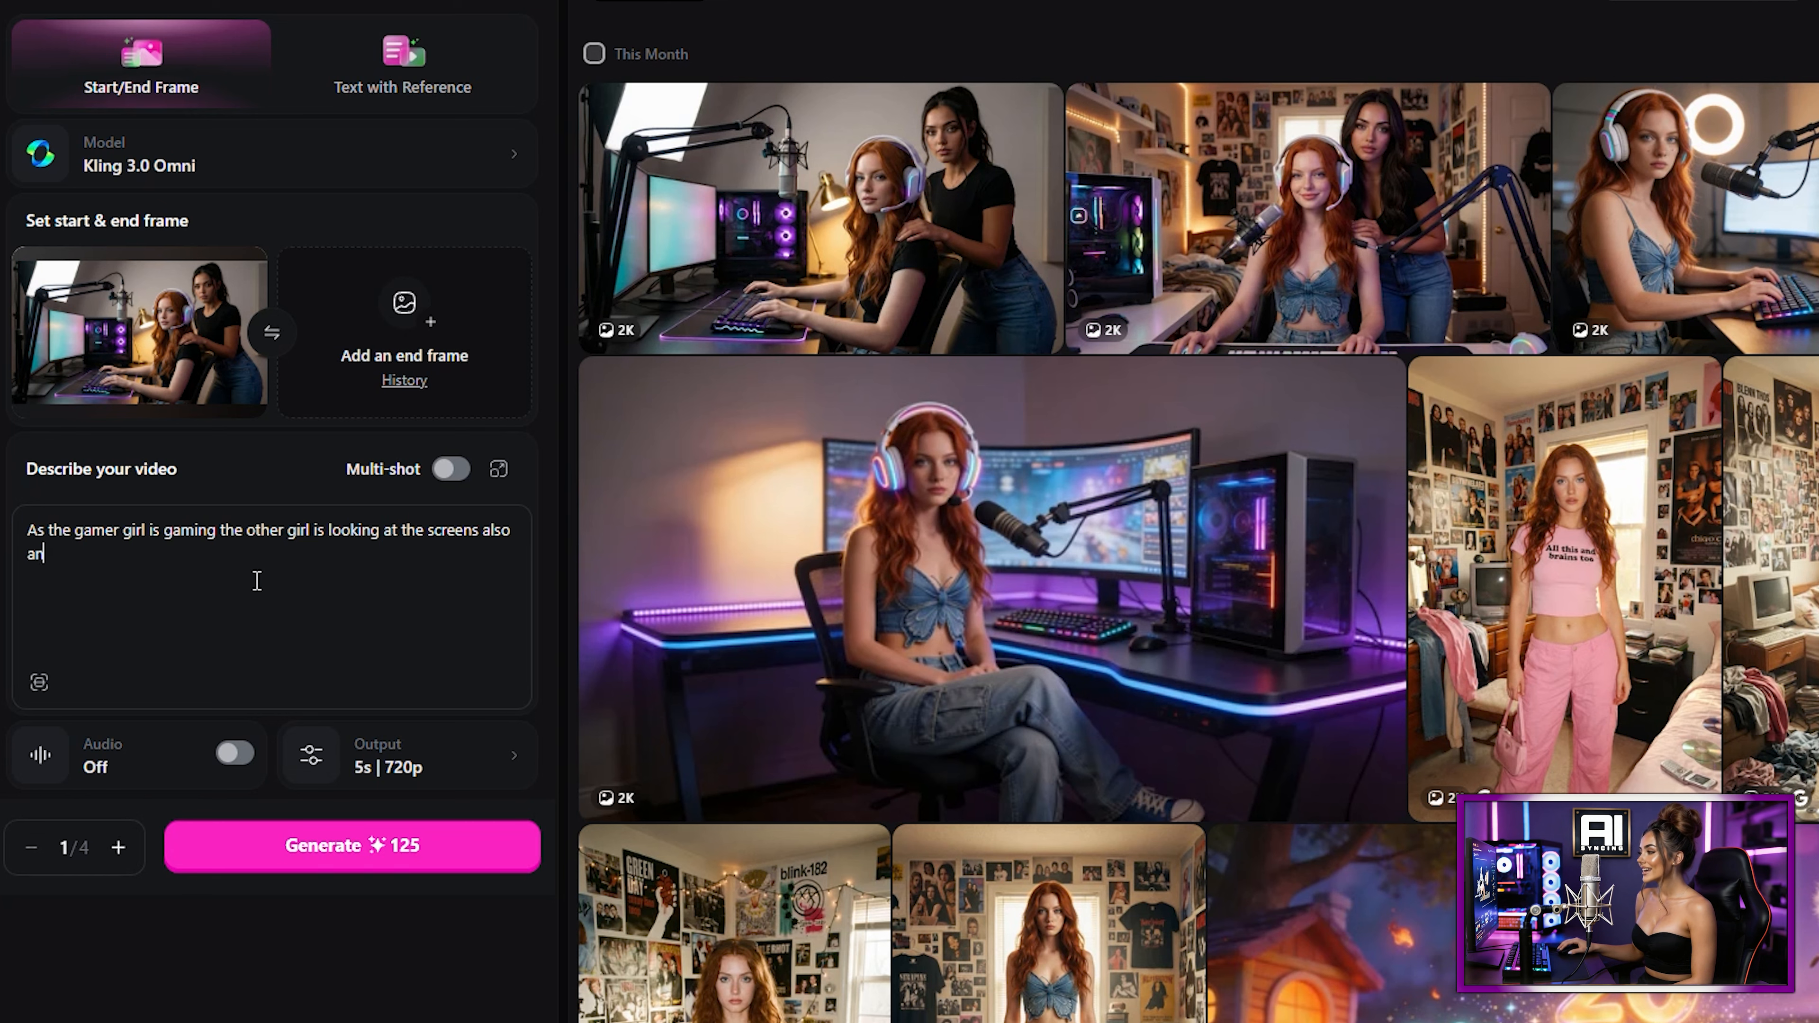
{"action": "type", "text": " give her advice on where to go"}
{"action": "key", "text": "ctrl+a"}
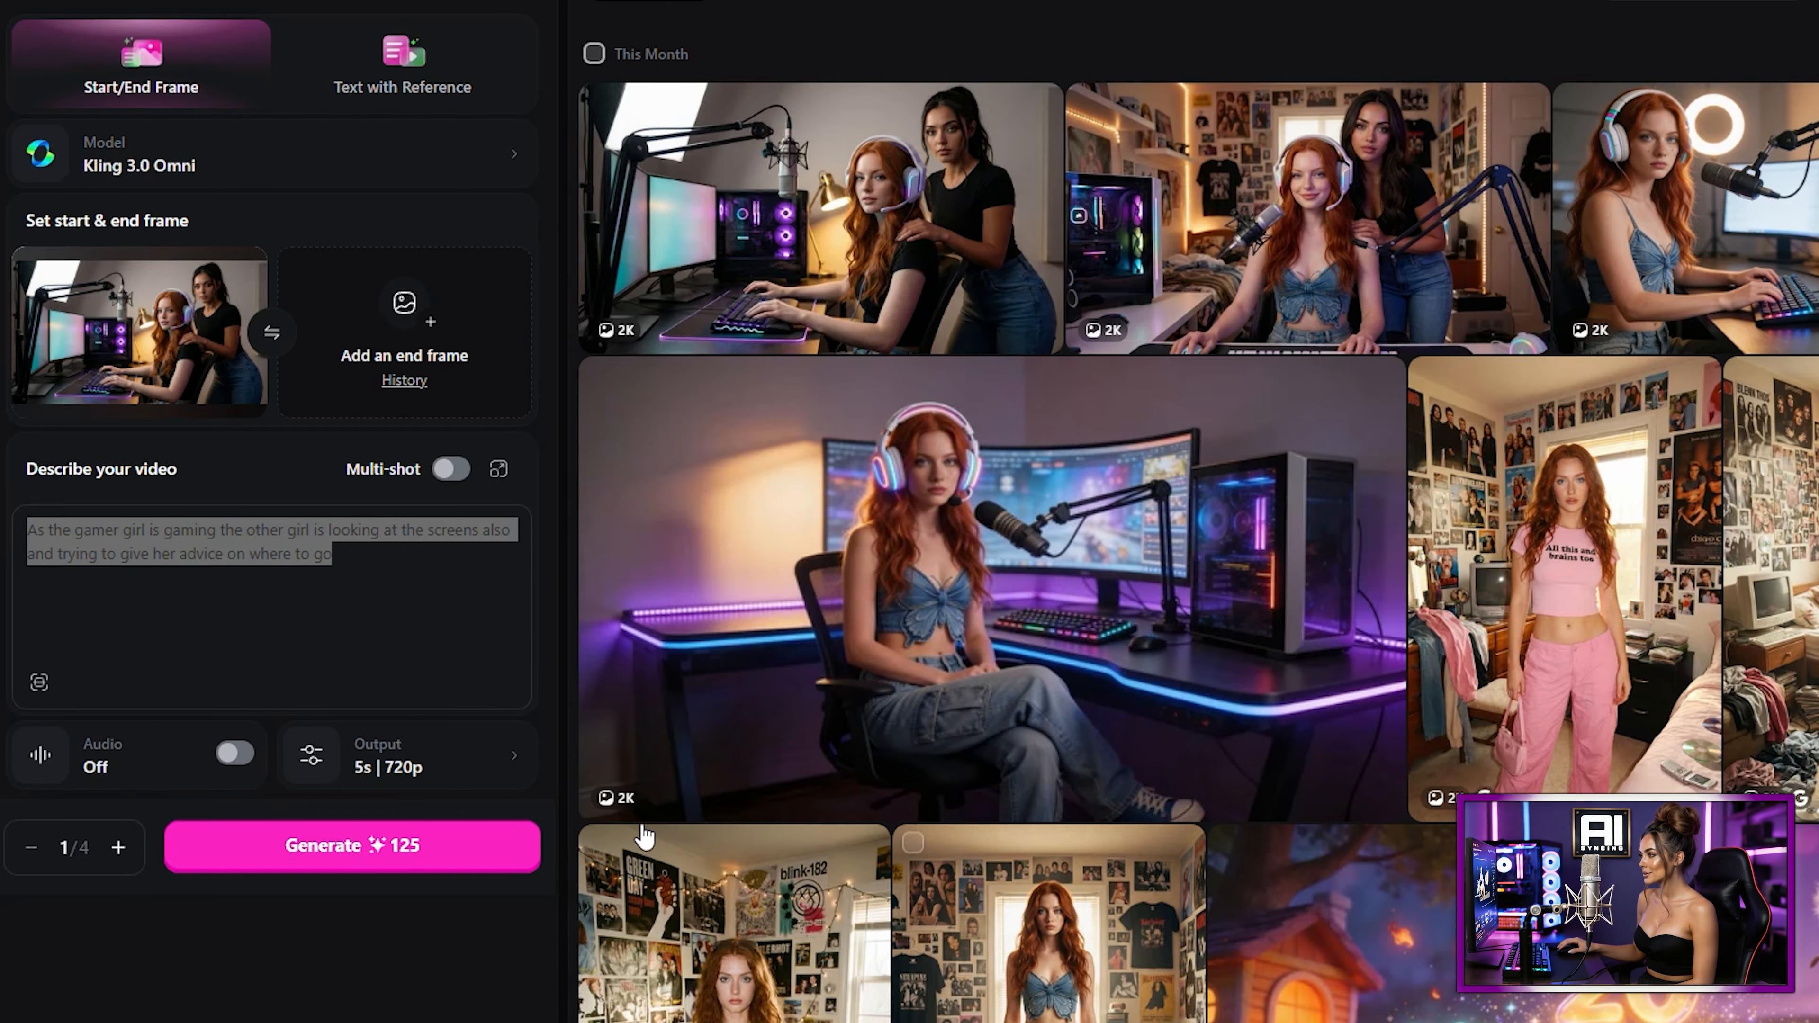
Step: Generate the video at 5s and 1080p resolution, and open the result to play it
{"action": "left_click", "coordinate": [436, 783]}
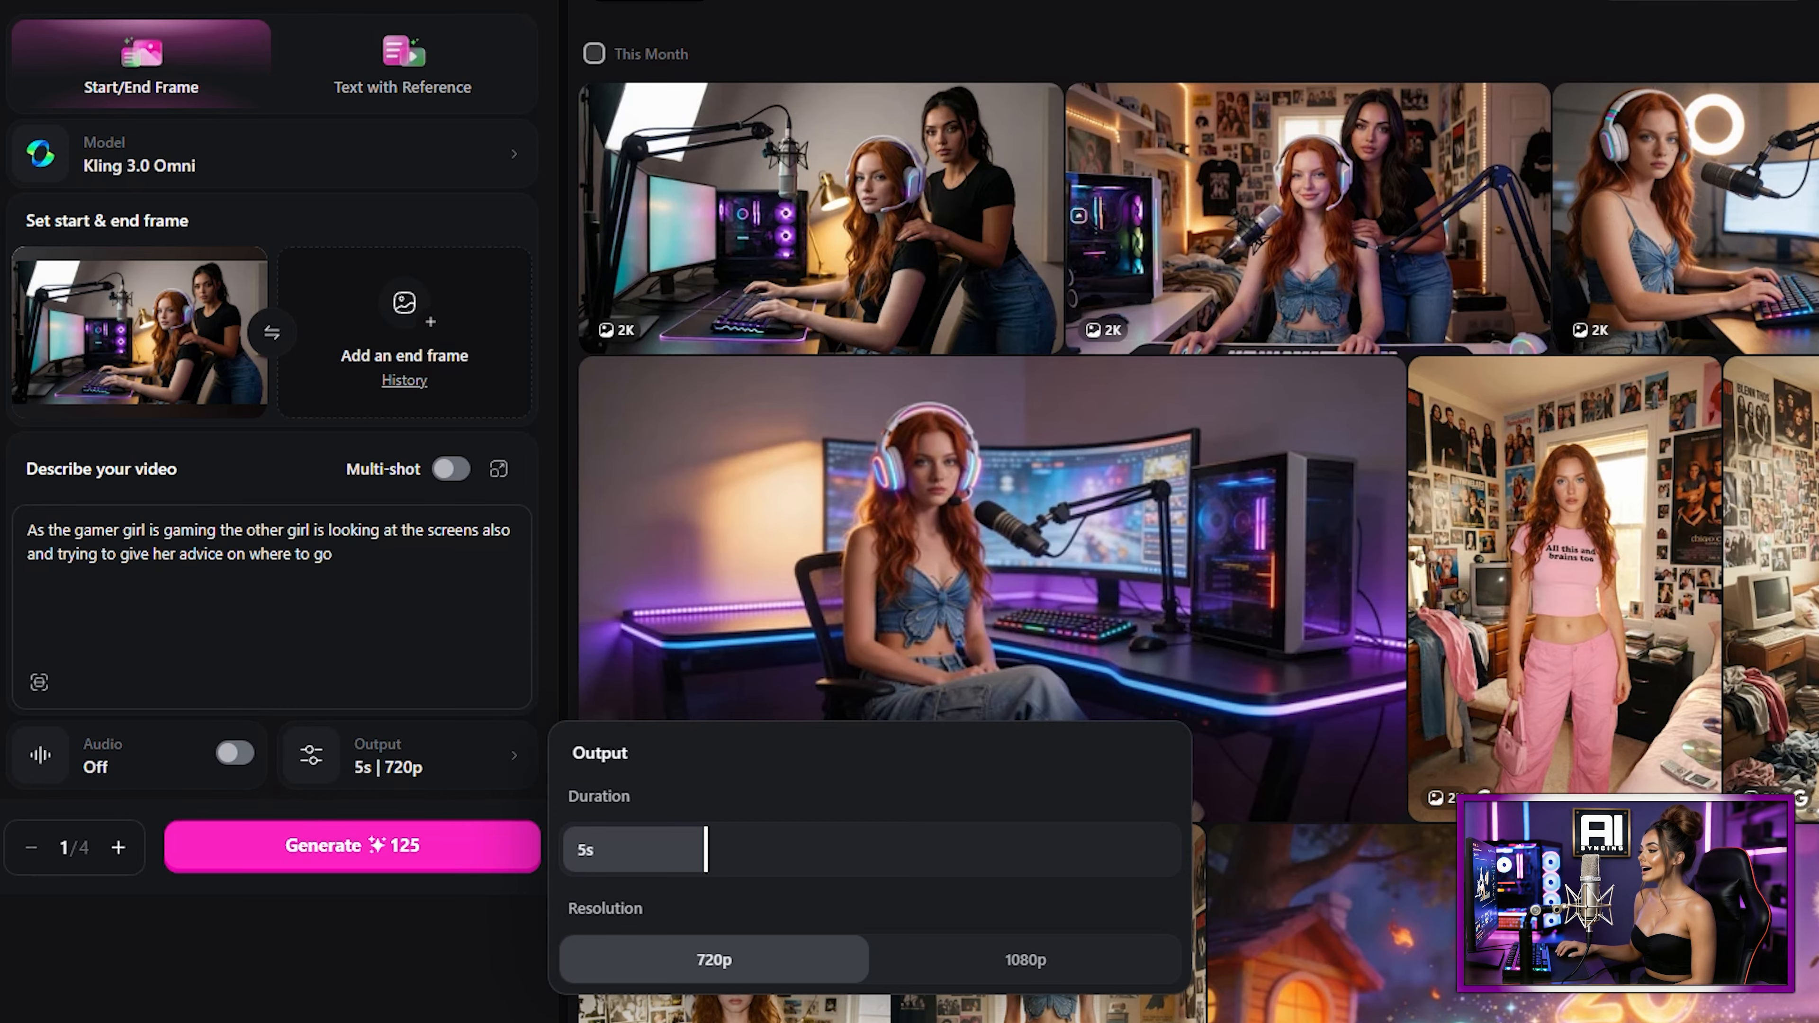
{"action": "mouse_move", "coordinate": [710, 854]}
{"action": "left_mouse_down"}
{"action": "mouse_move", "coordinate": [1092, 862]}
{"action": "mouse_move", "coordinate": [676, 865]}
{"action": "left_mouse_up"}
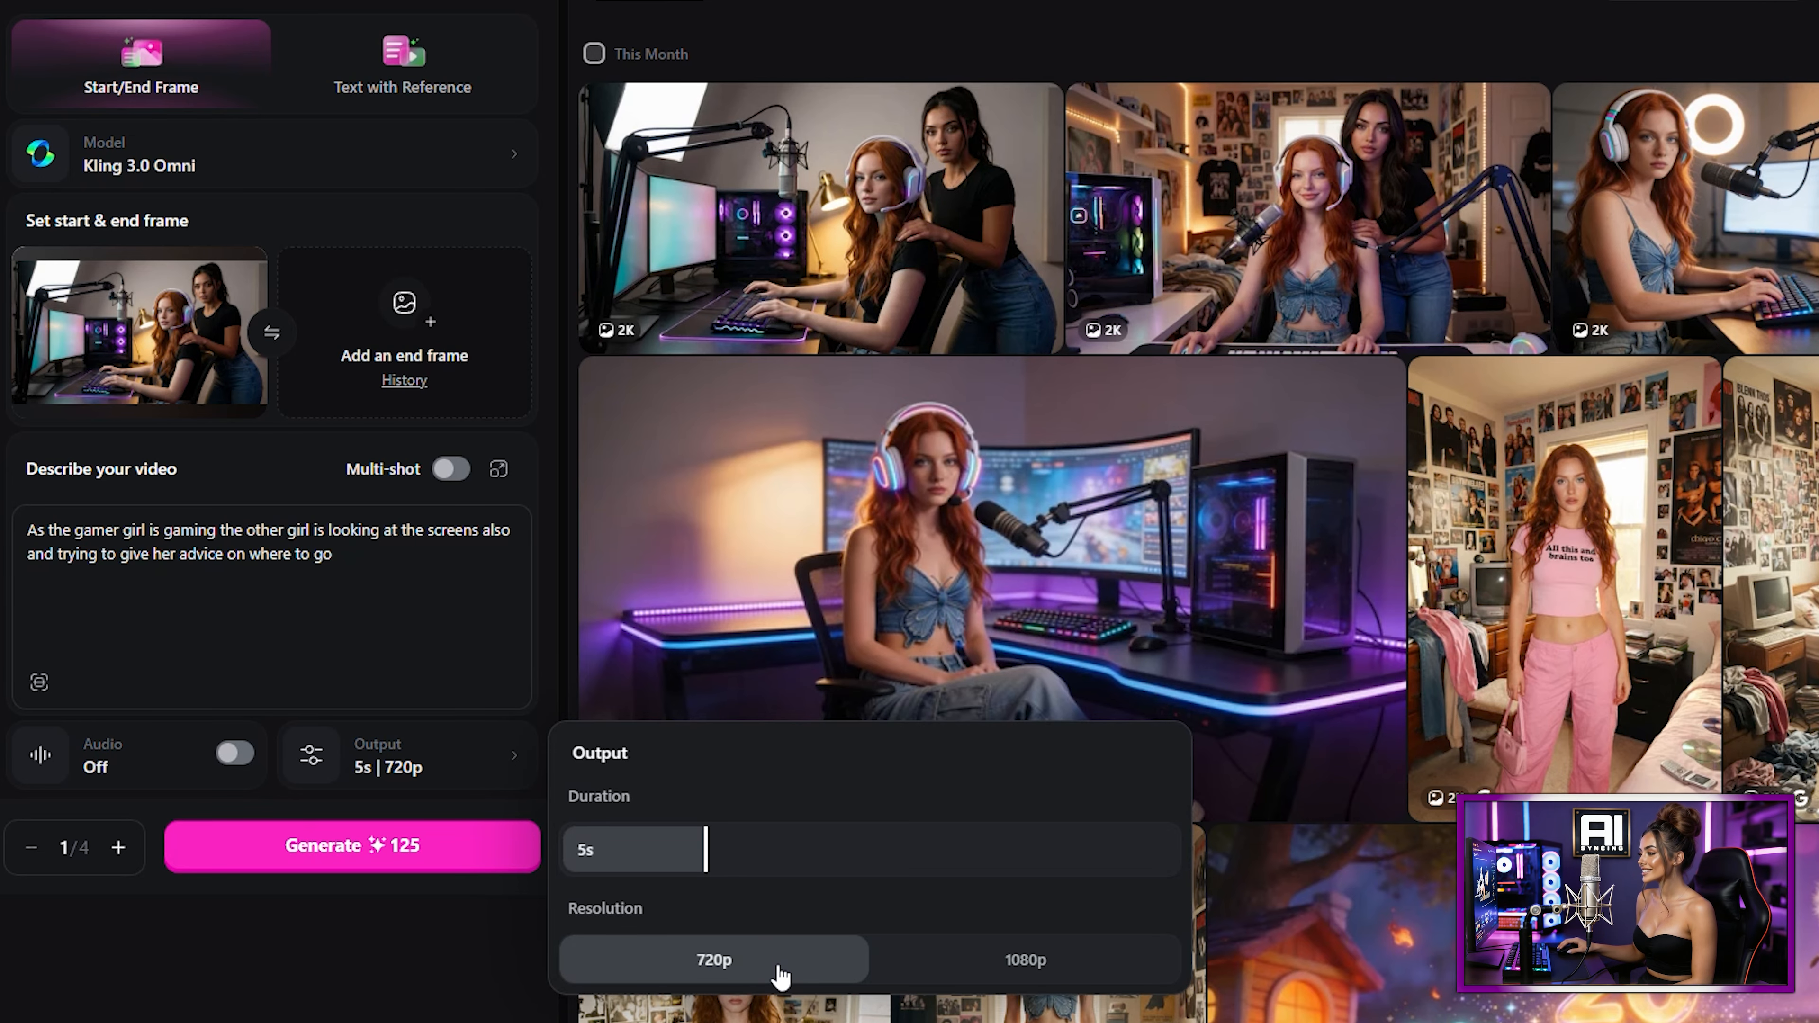
{"action": "left_click", "coordinate": [1016, 967]}
{"action": "left_click", "coordinate": [347, 845]}
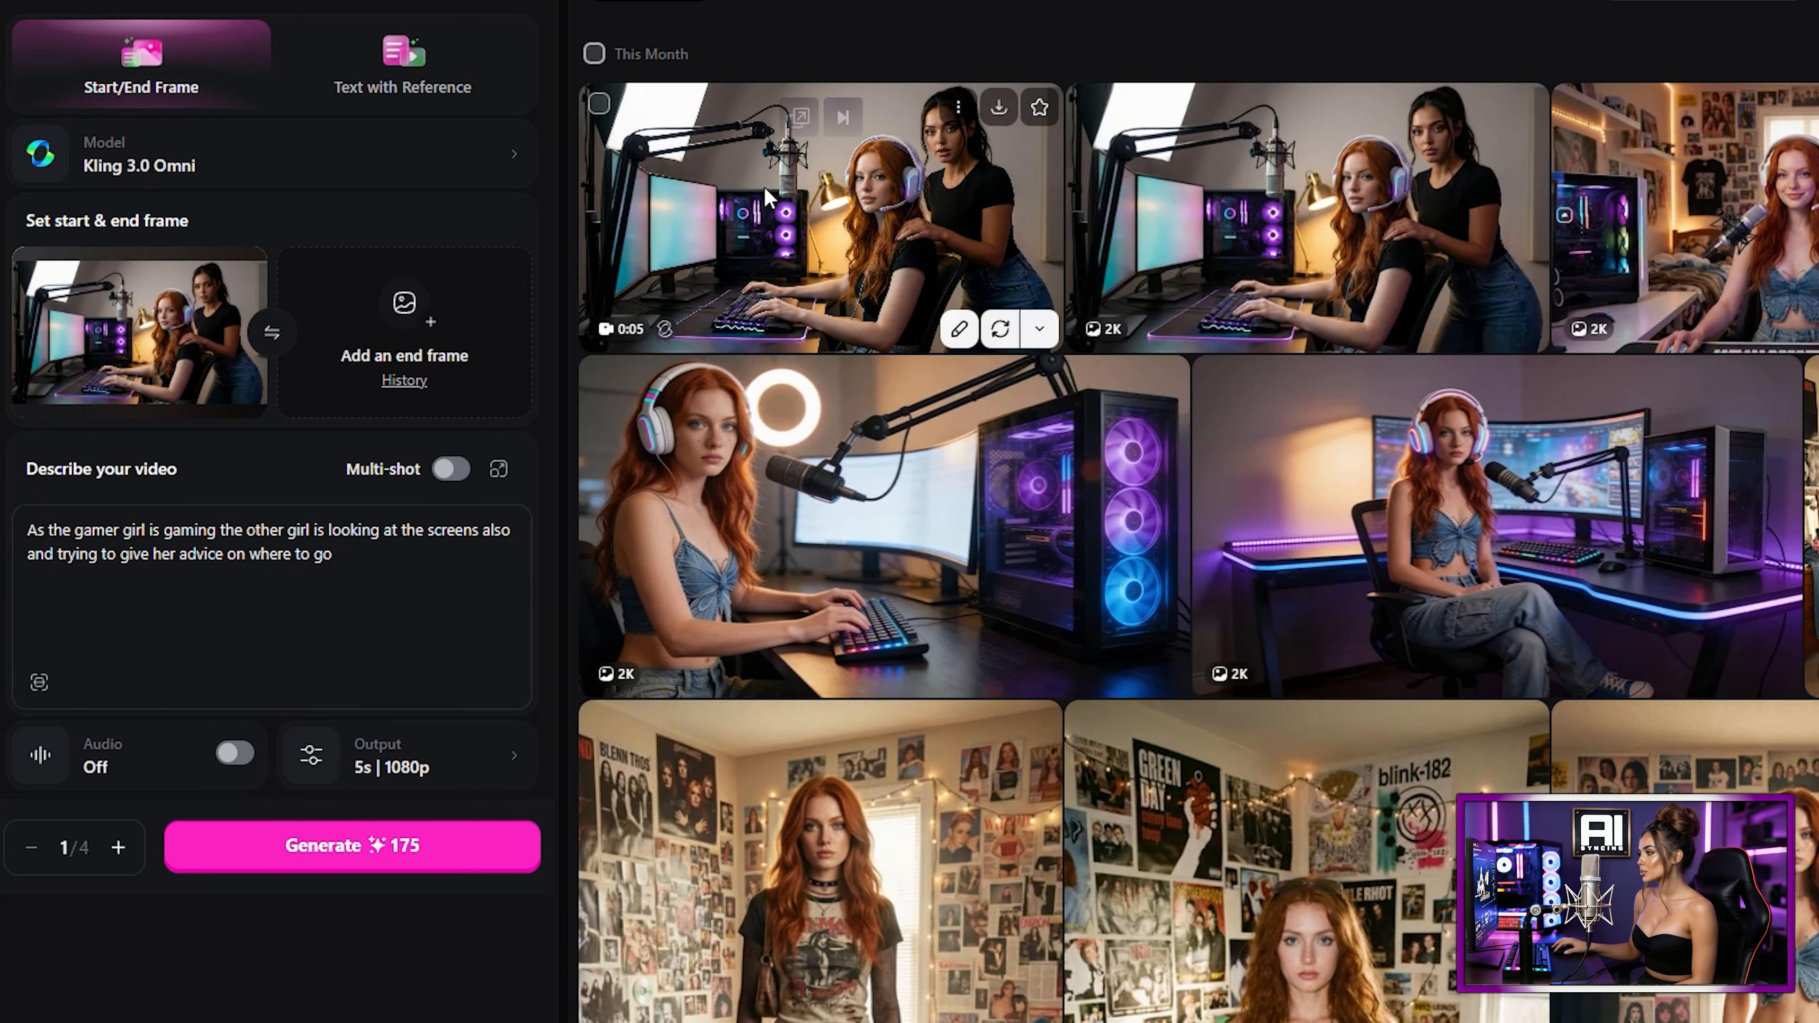
{"action": "left_click", "coordinate": [770, 197]}
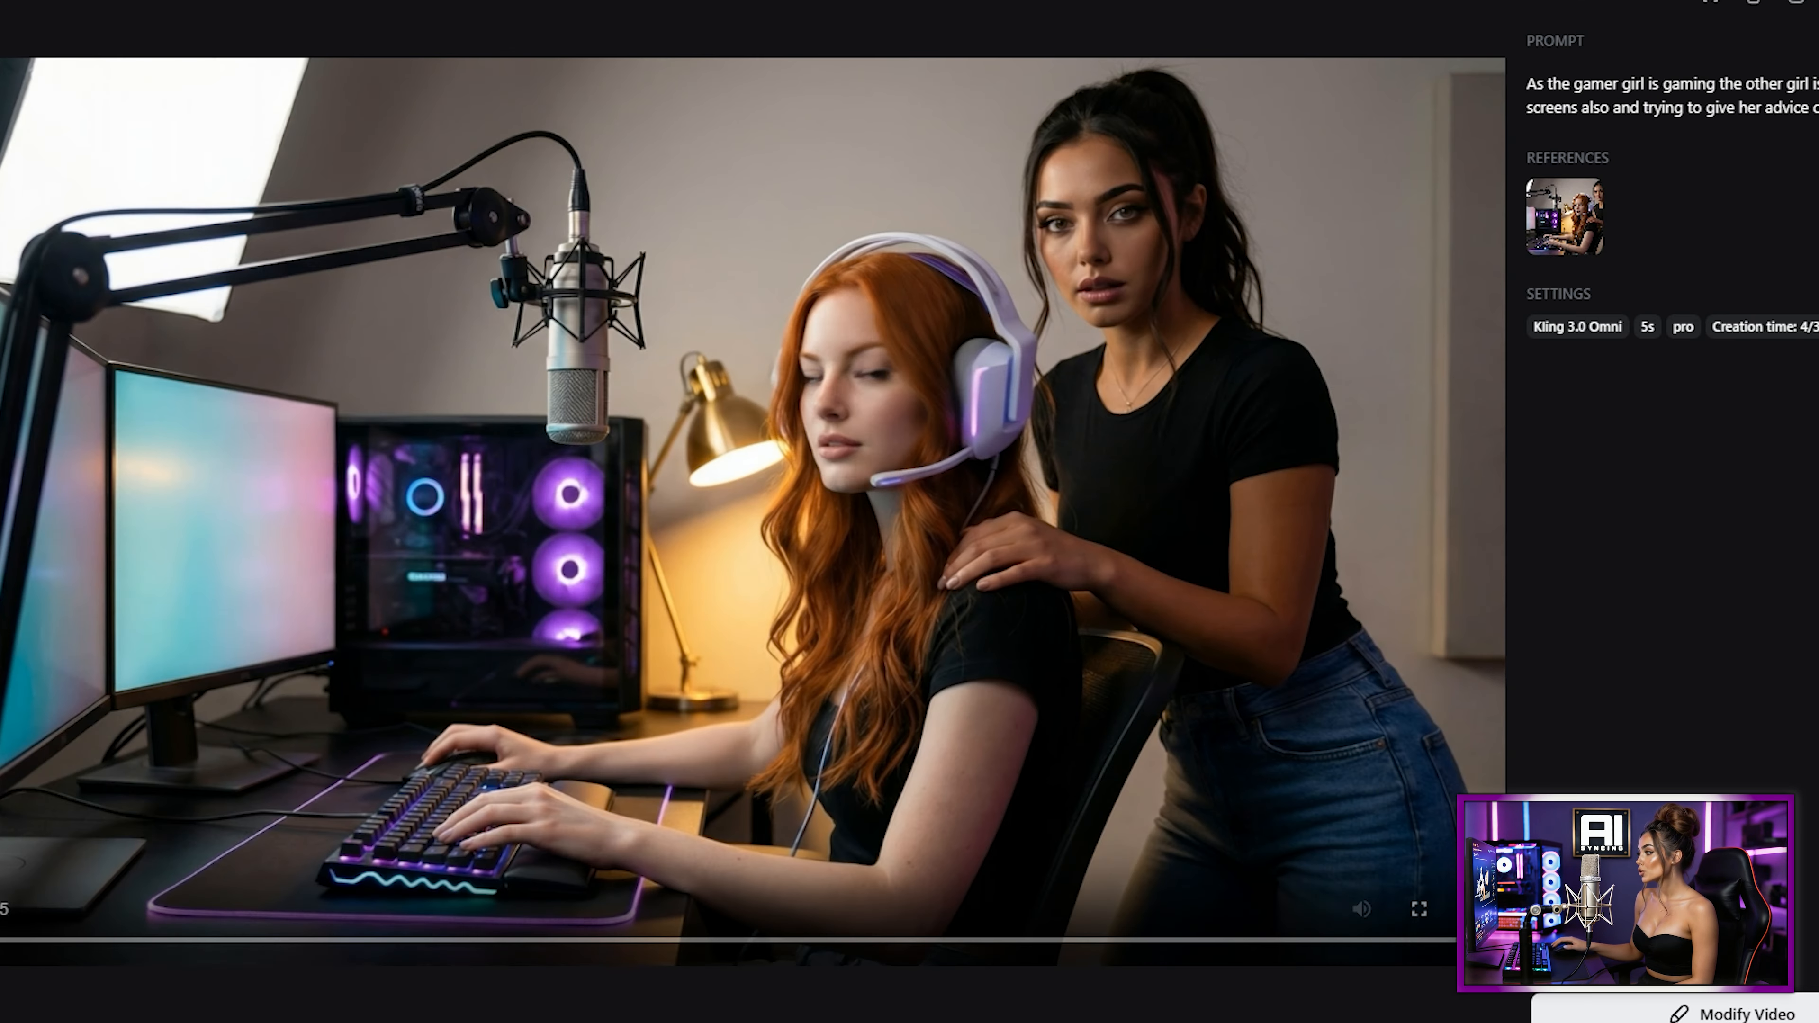